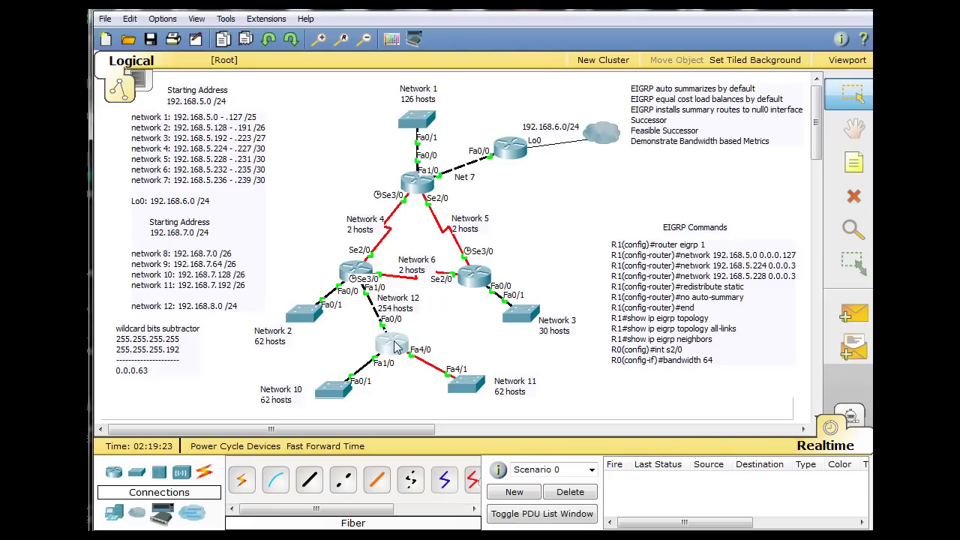
left_click(396, 347)
- Open Router1's console, center and minimize it, then reopen Router1's CLI
left_click_drag(304, 57, 479, 51)
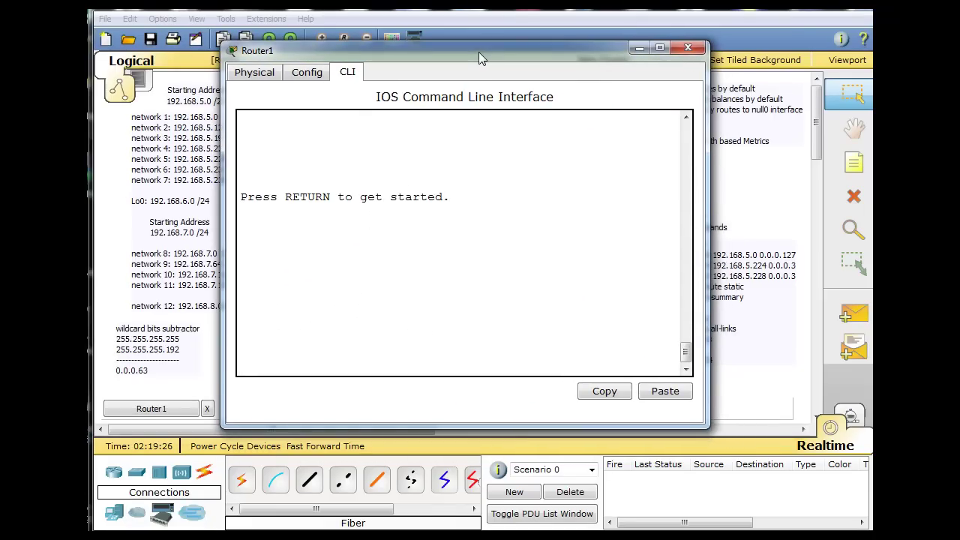
left_click(640, 49)
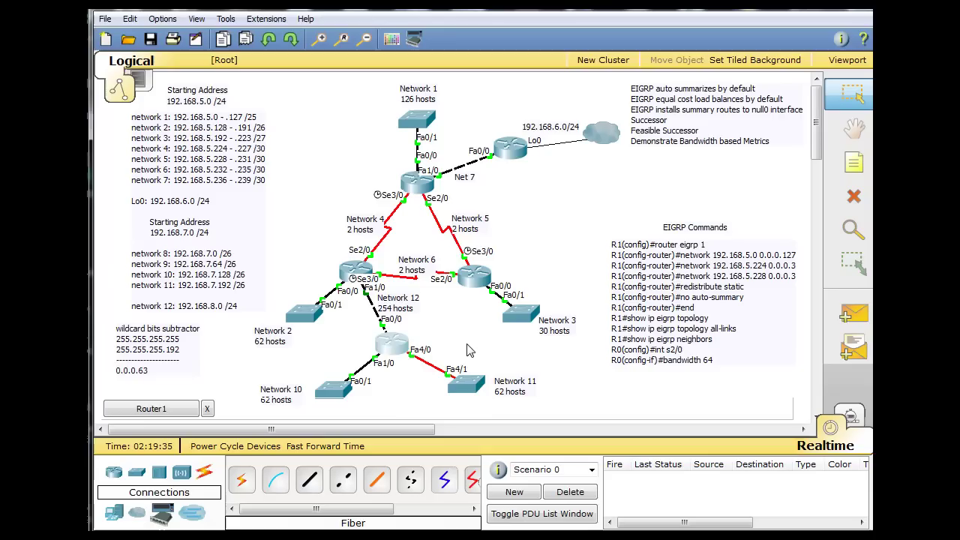
left_click(391, 344)
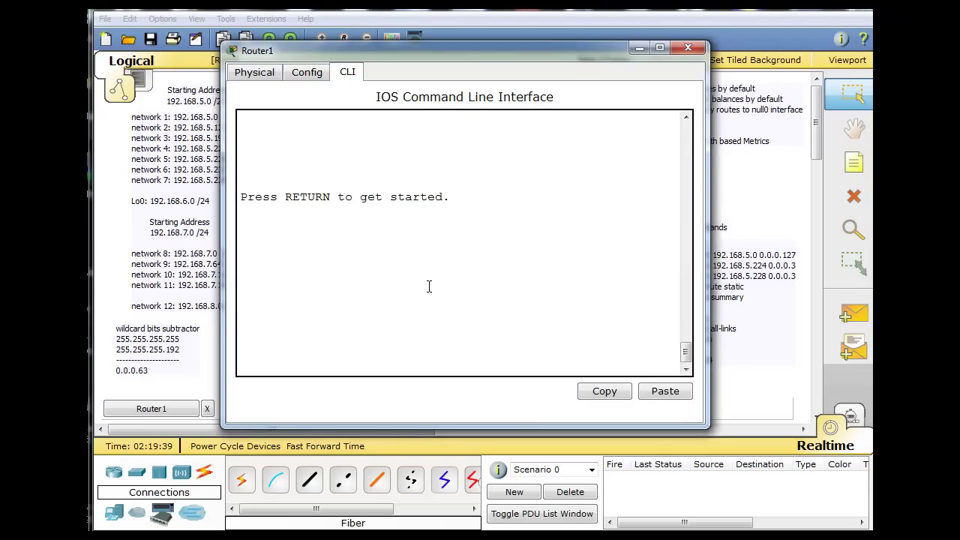
- Enter privileged mode with en, show ip route, and enlarge the console window
key("Return")
type("en")
key("Return")
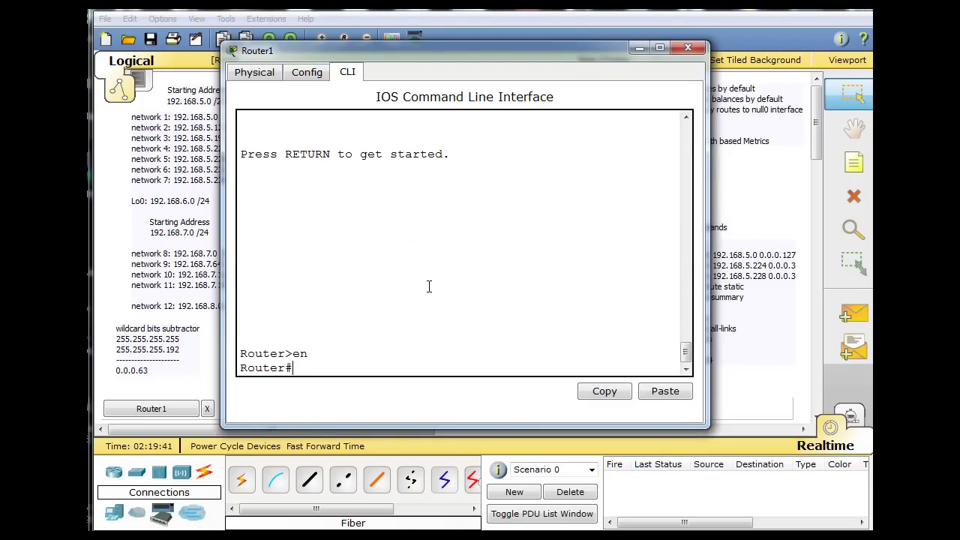
type("show ip route")
key("Return")
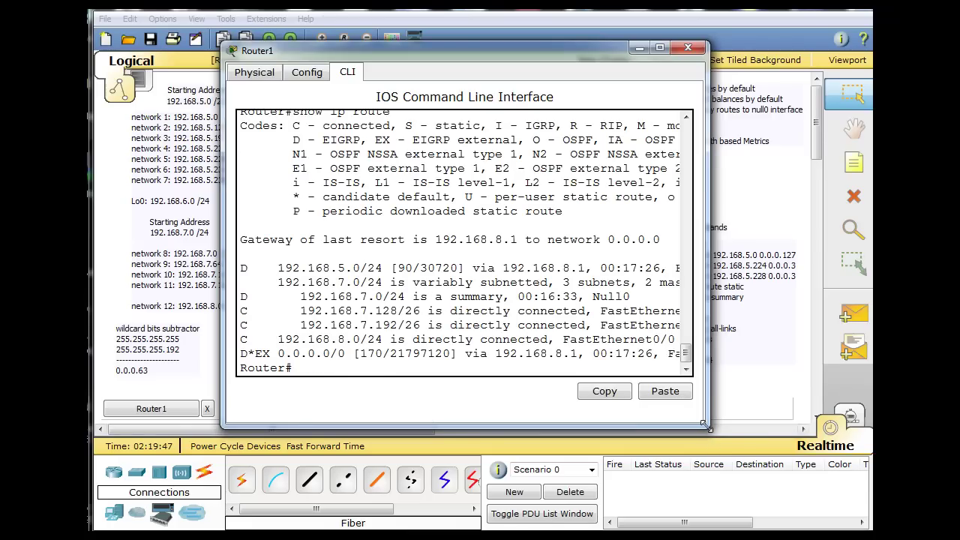
left_click_drag(708, 427, 840, 457)
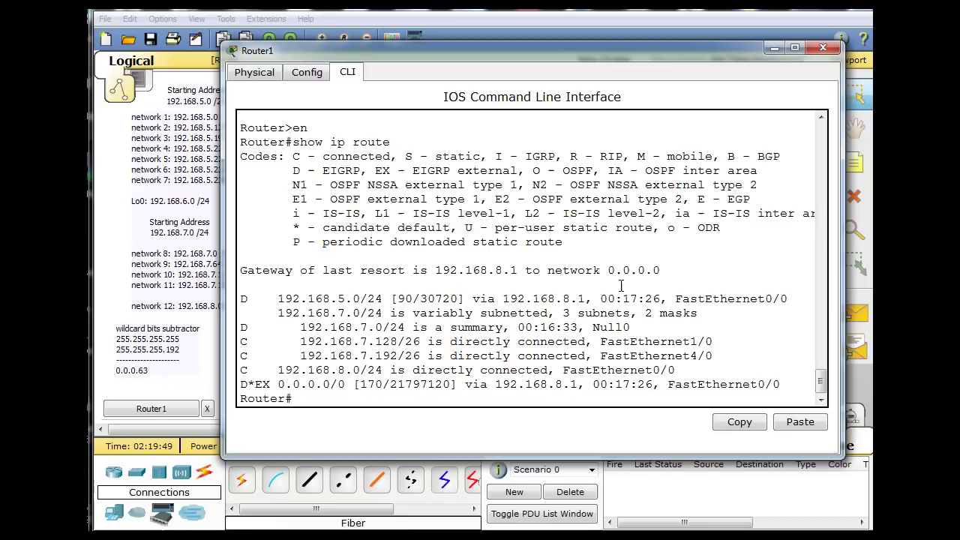
left_click_drag(591, 46, 520, 42)
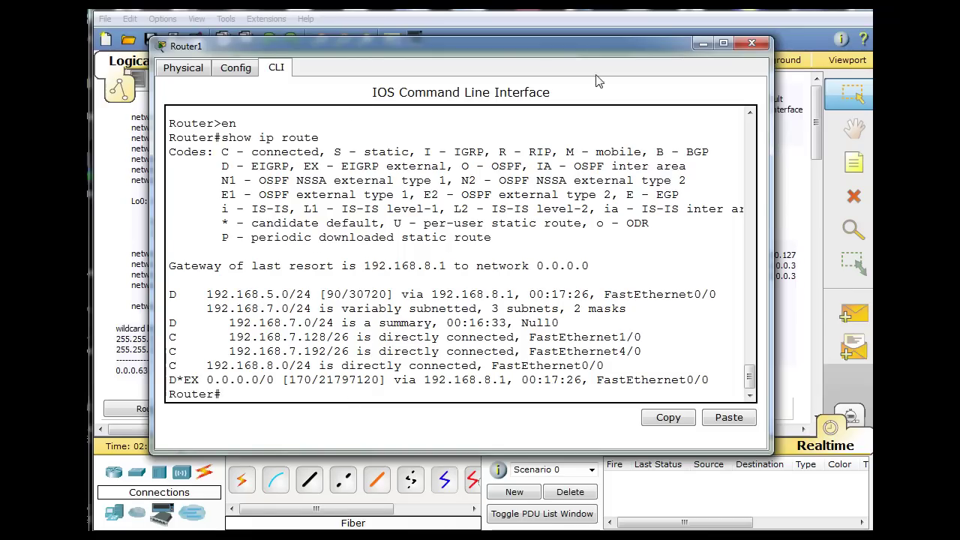
left_click(703, 44)
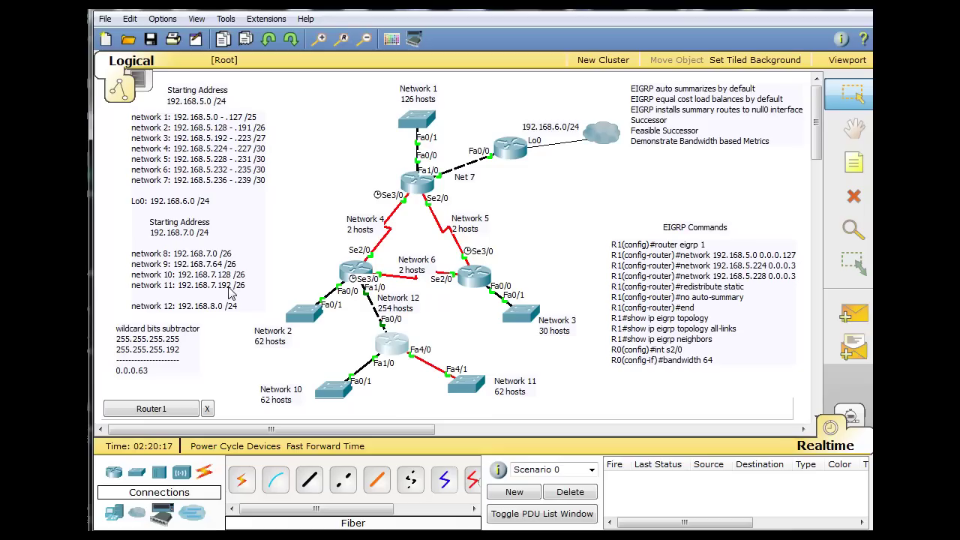
mouse_move(379, 349)
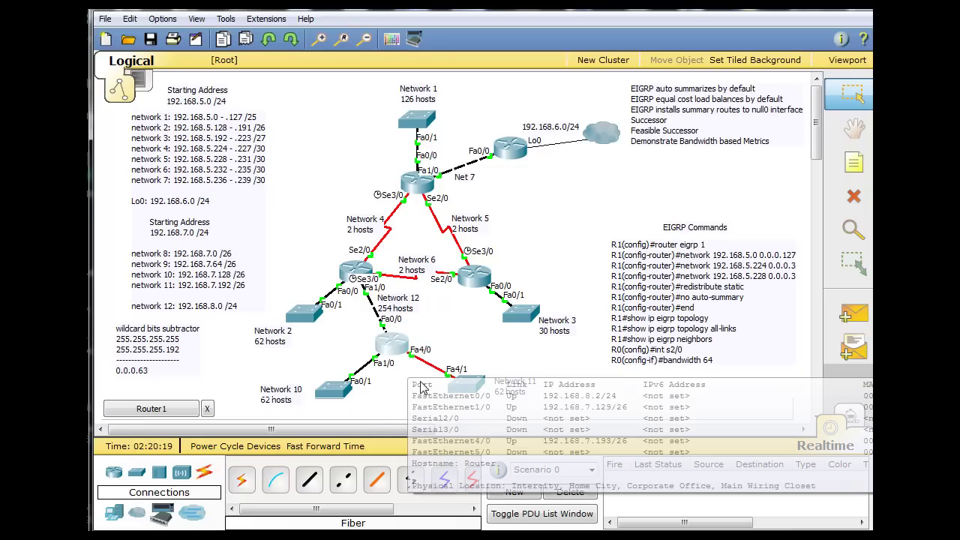
left_click(394, 349)
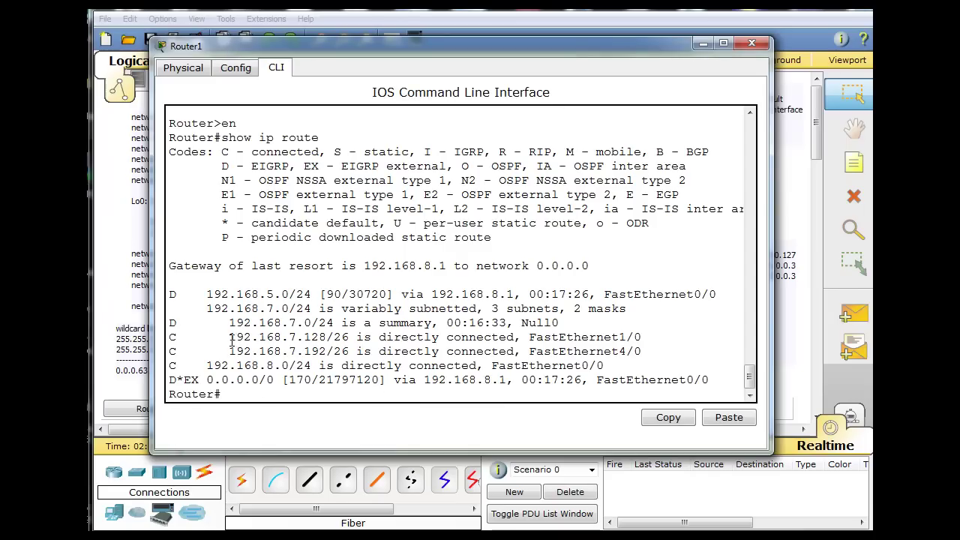
left_click_drag(198, 309, 632, 310)
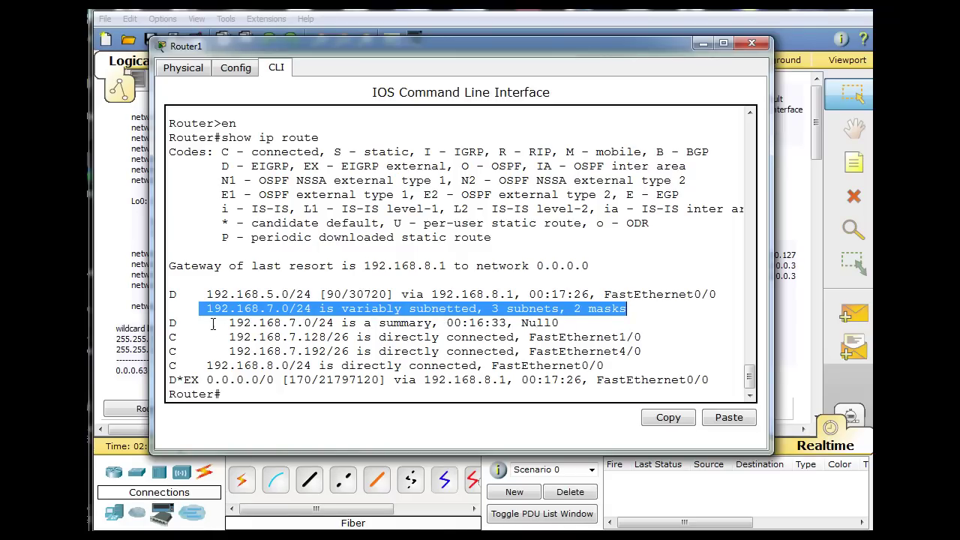
left_click_drag(170, 323, 597, 323)
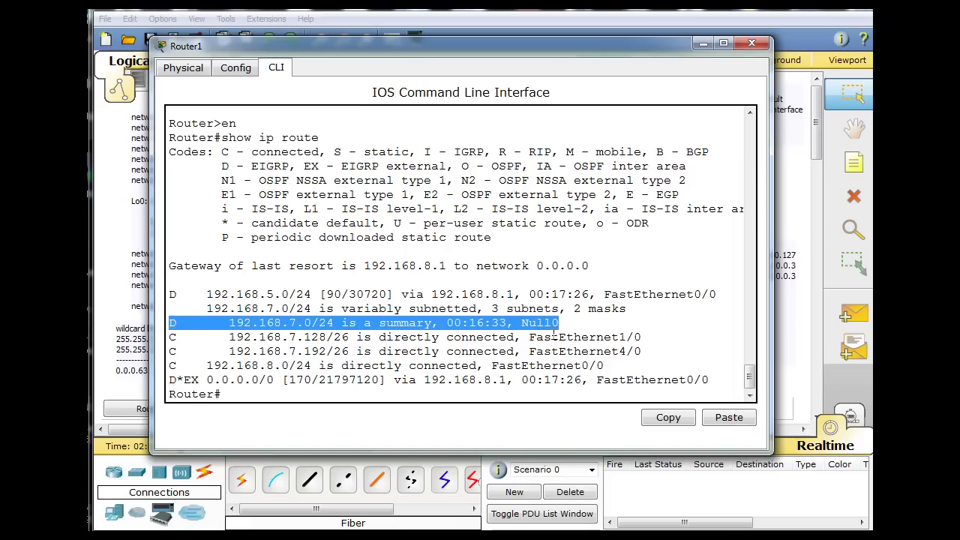
left_click(566, 324)
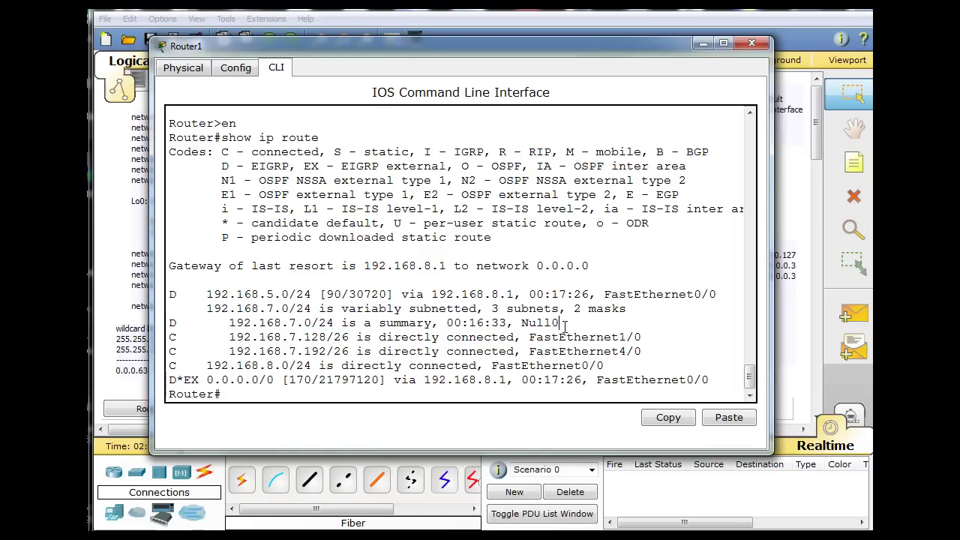
left_click_drag(523, 323, 569, 323)
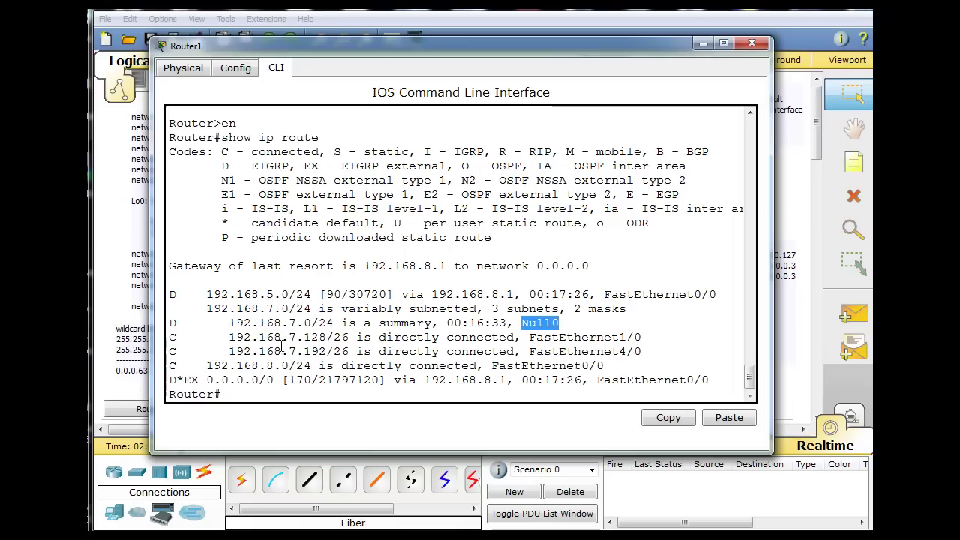
left_click_drag(304, 337, 345, 351)
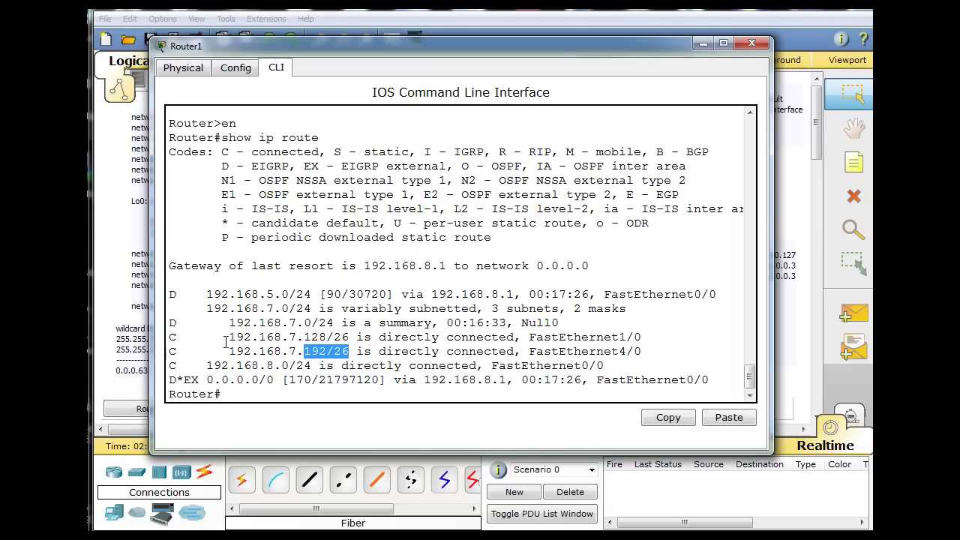
left_click_drag(227, 335, 358, 352)
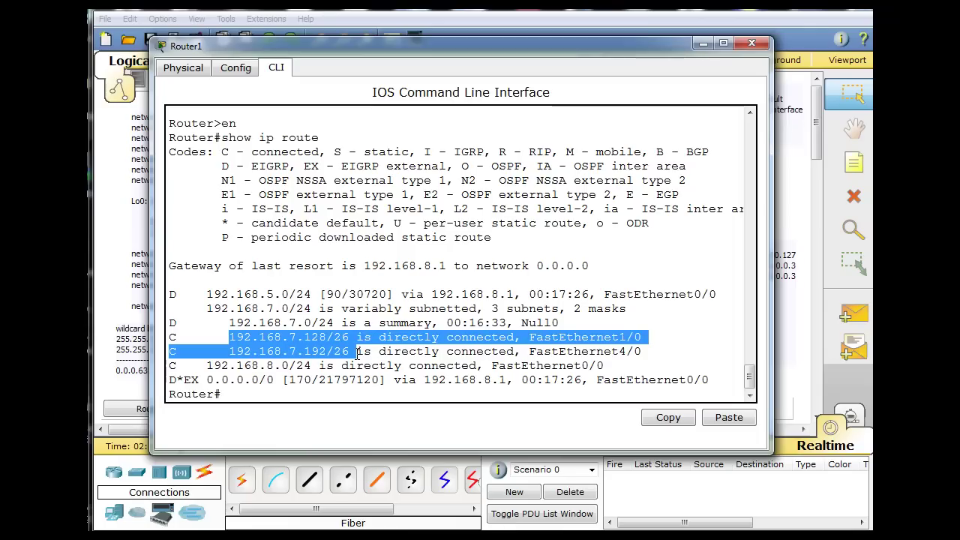
left_click_drag(227, 323, 583, 321)
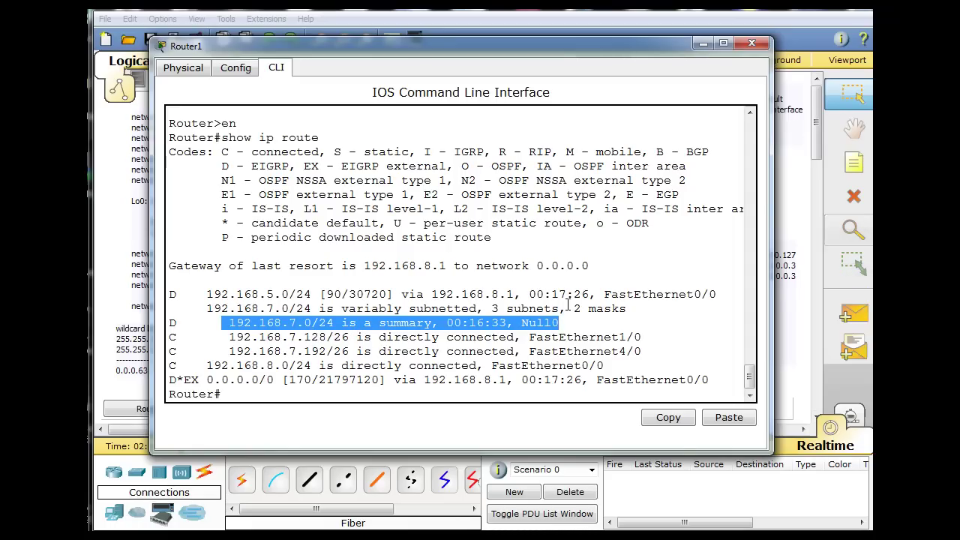
left_click(281, 351)
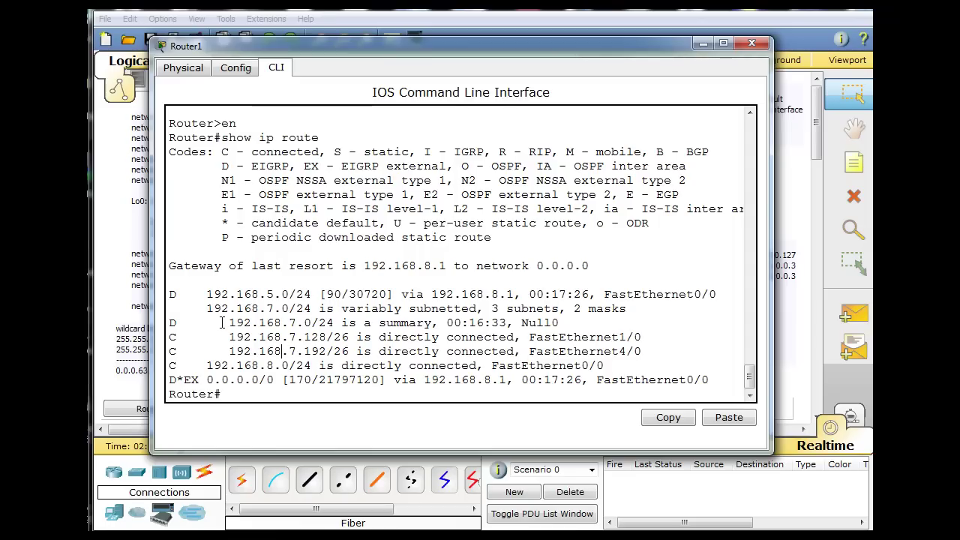
left_click_drag(222, 322, 580, 319)
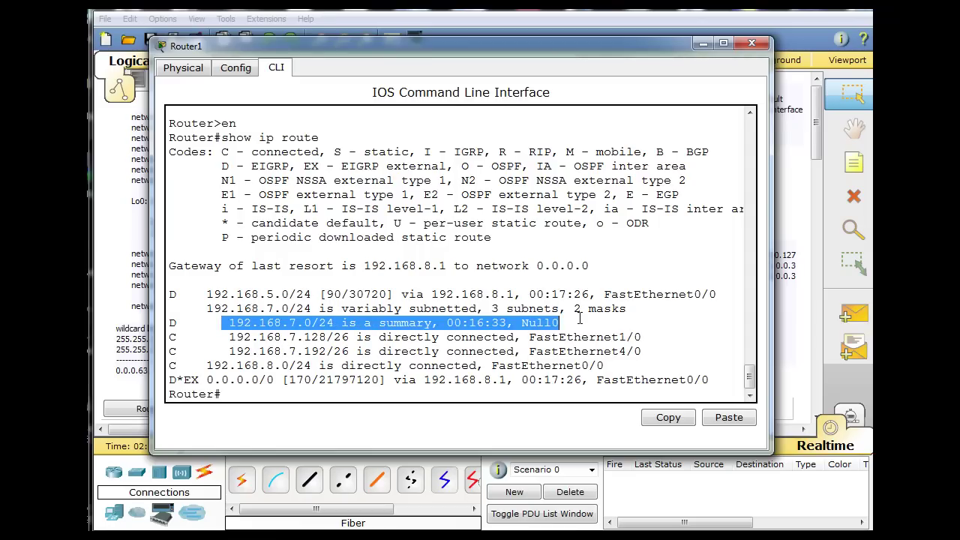
- Reopen Router1's console and highlight the routes from 192.168.5.0/24 downward
left_click(754, 42)
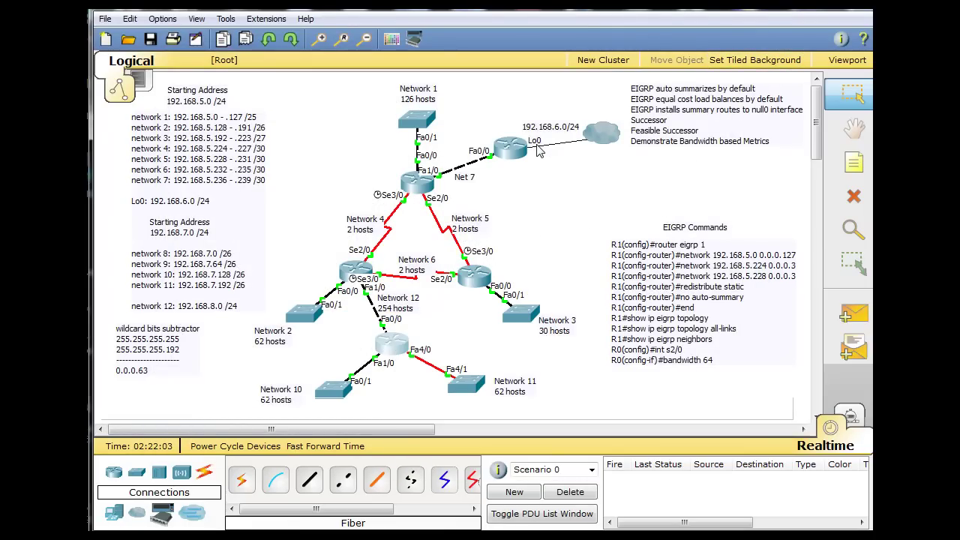
mouse_move(536, 153)
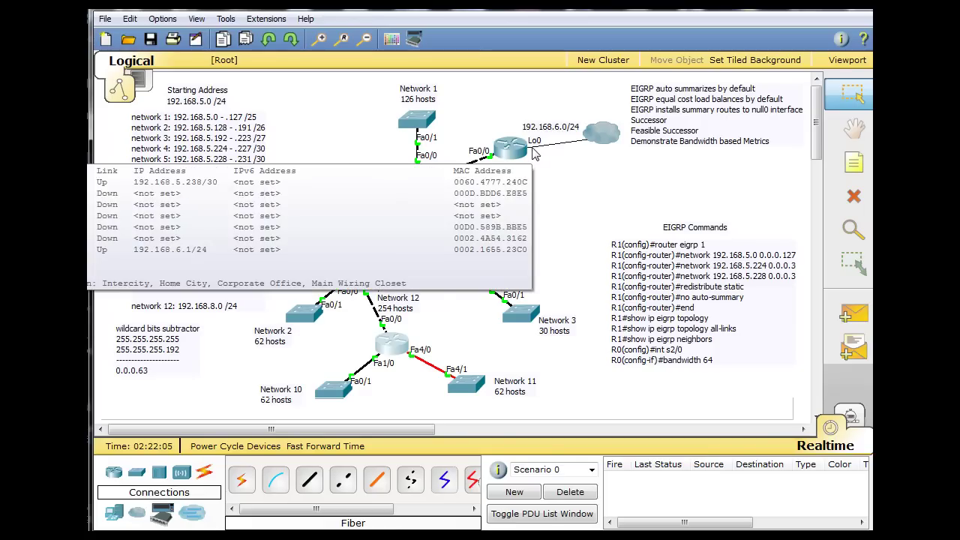
left_click(388, 366)
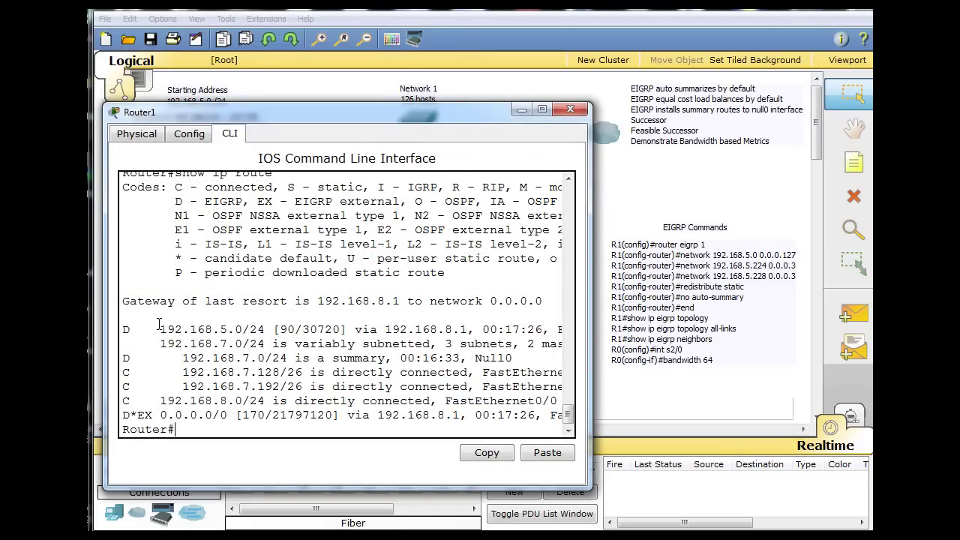
left_click_drag(159, 327, 305, 401)
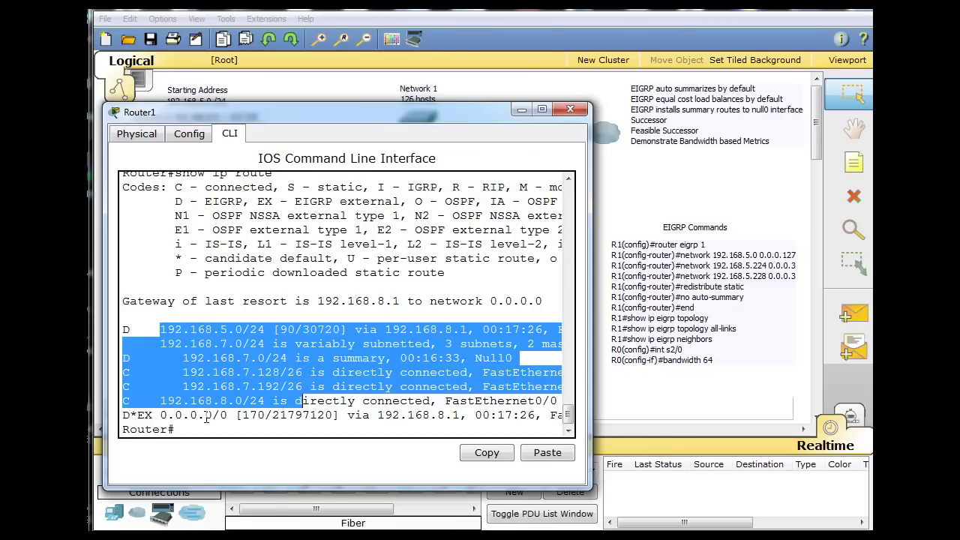
- Deselect the routes, raise the console, and type ping 192.168.6.1 at the Router# prompt
left_click(244, 344)
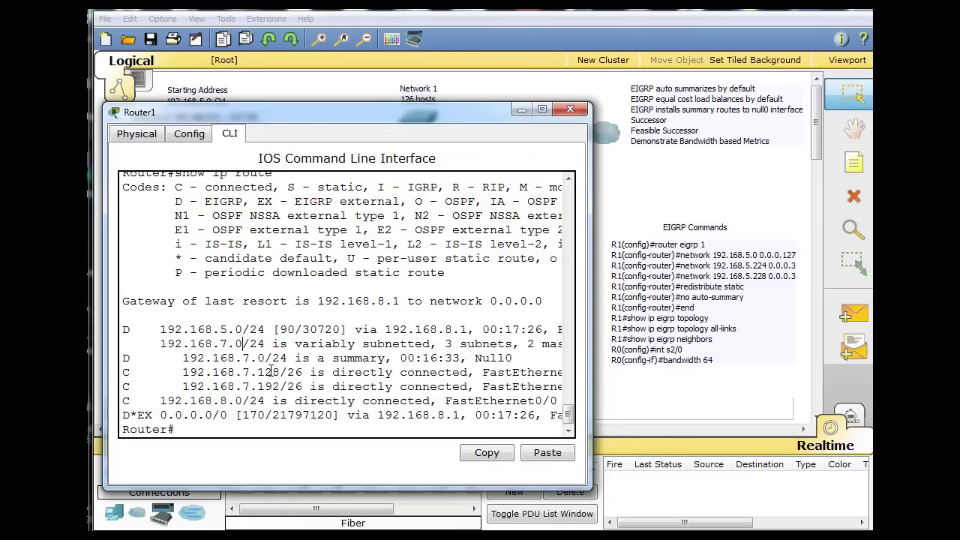
left_click_drag(480, 109, 479, 78)
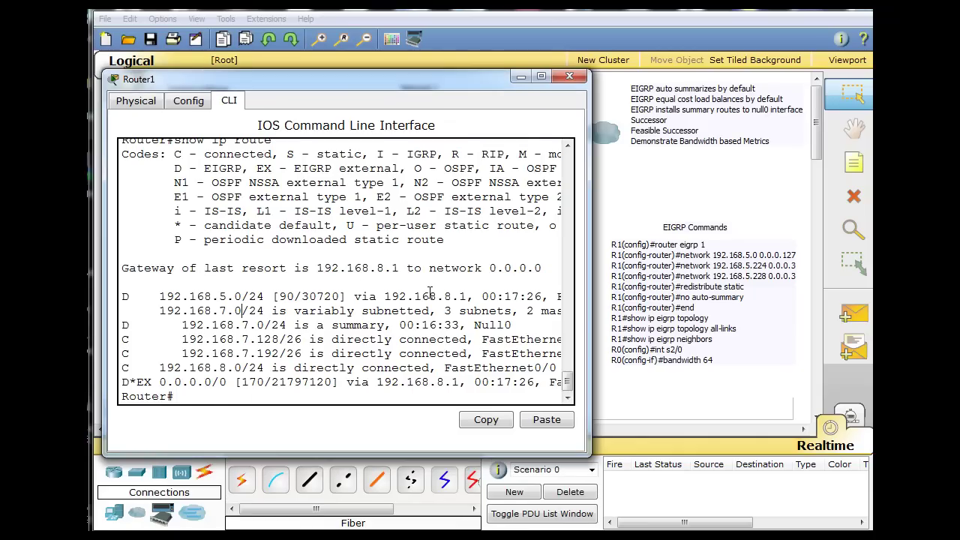
left_click(184, 400)
type("ping 192.168.6.1")
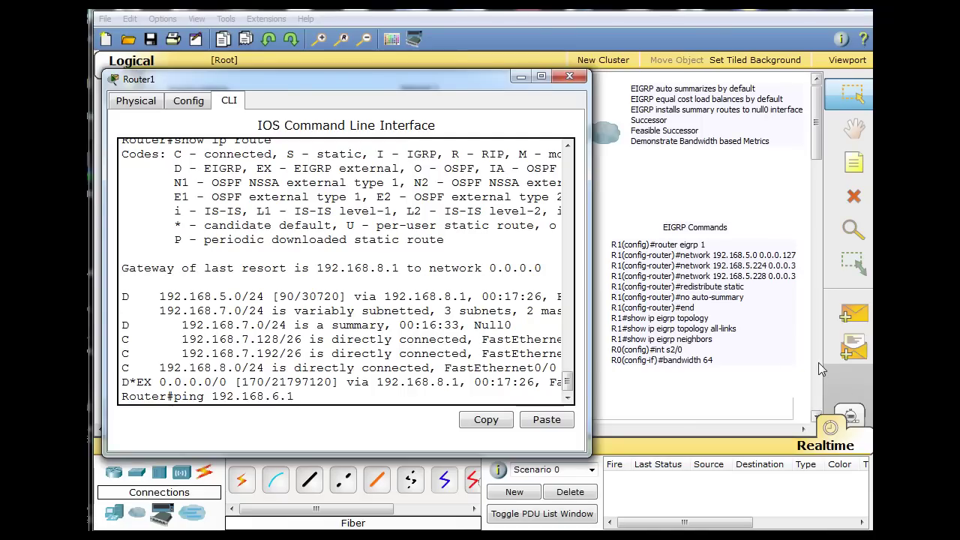
- Switch to simulation mode with the event filter set to ICMP only
left_click(816, 79)
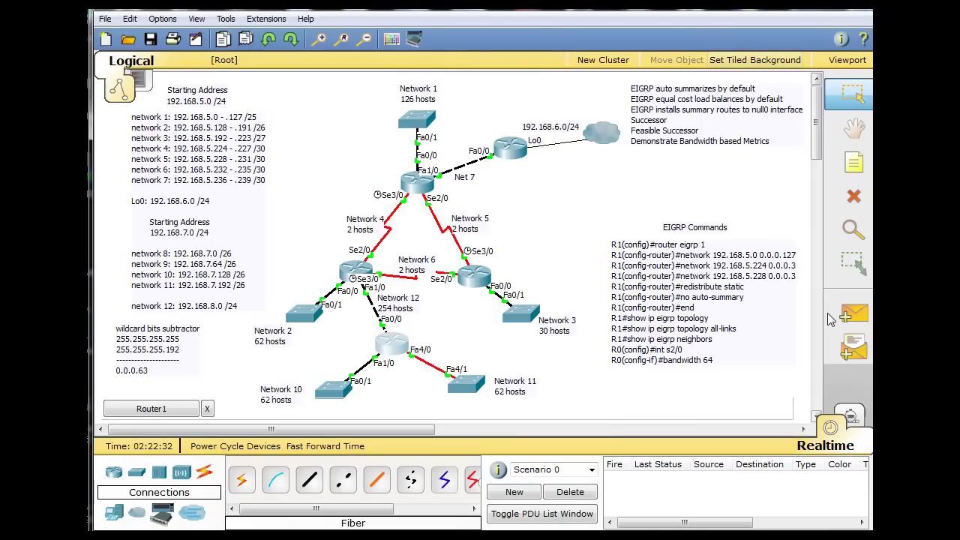
left_click(850, 415)
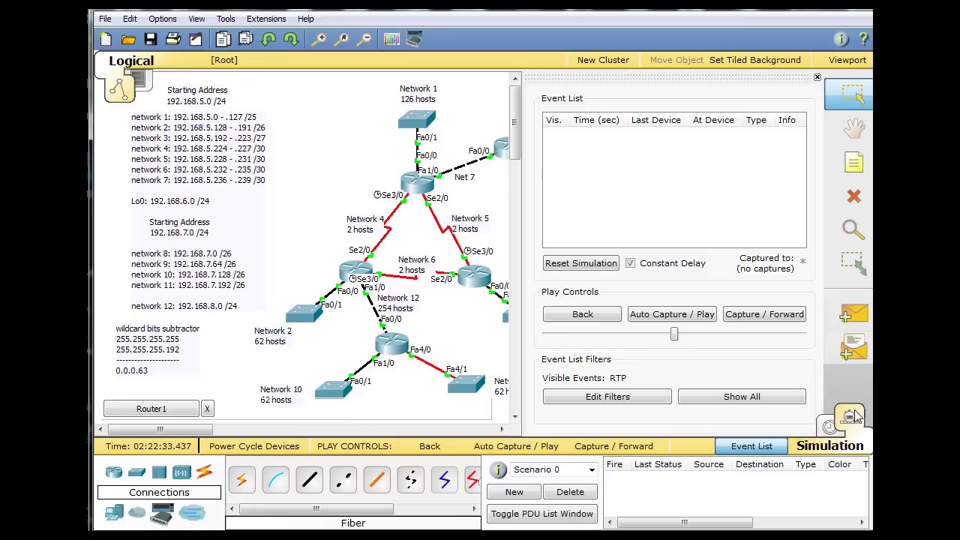
left_click(622, 402)
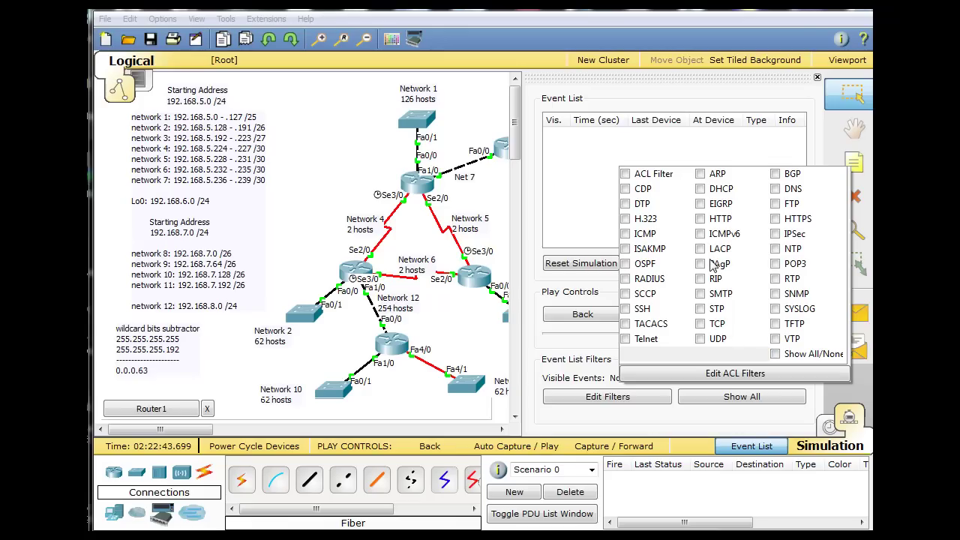
left_click(626, 234)
left_click(545, 417)
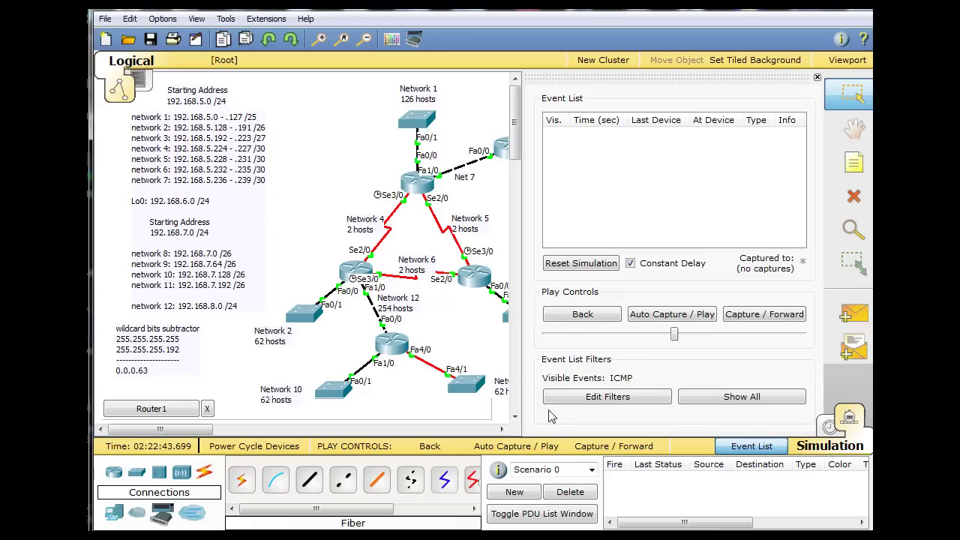
- Run the ping to 192.168.6.1 from Router1 and auto-play the simulated trace
left_click(391, 343)
key("Return")
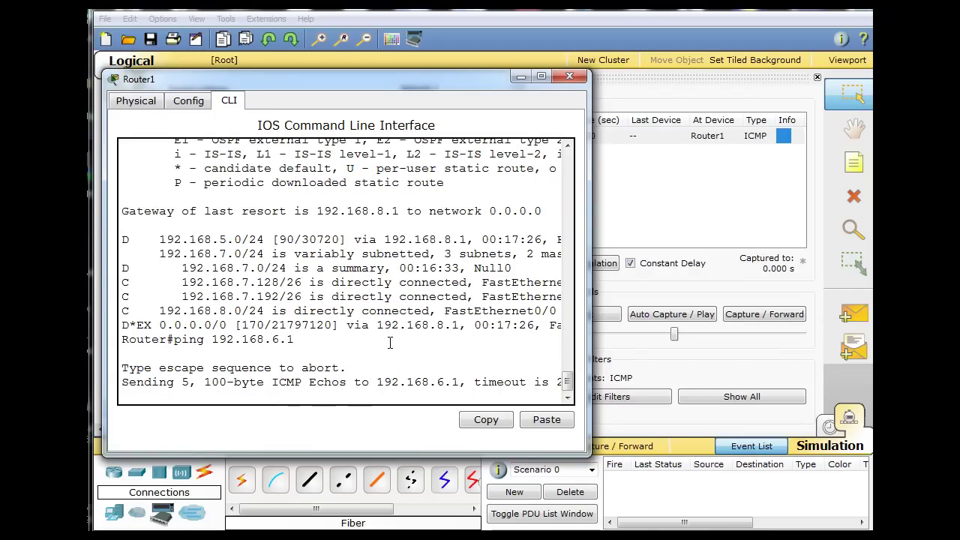
left_click(520, 79)
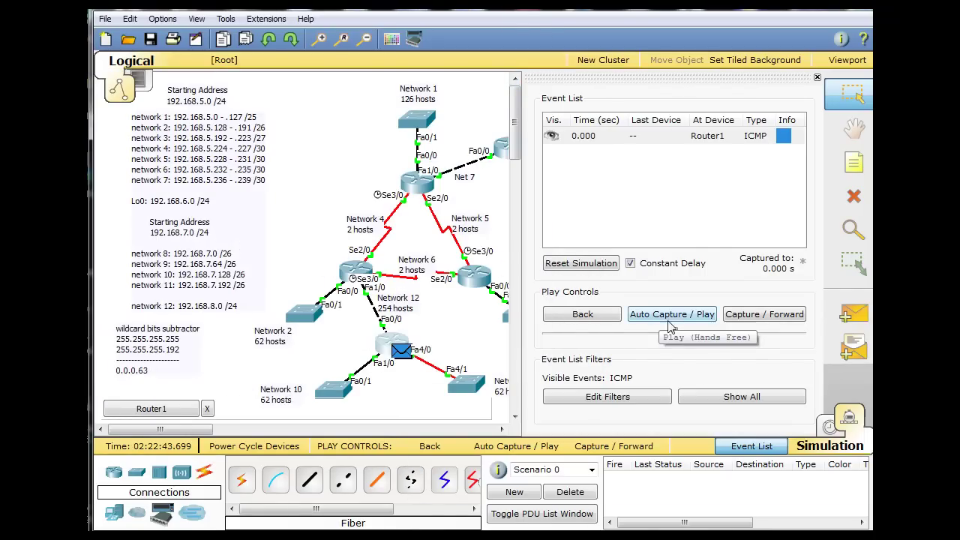
left_click_drag(674, 335, 695, 334)
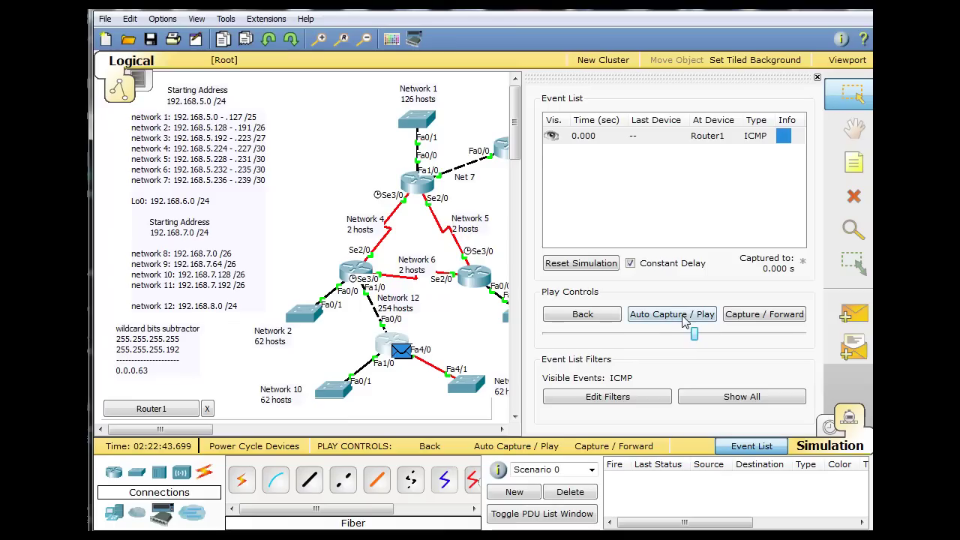
left_click(684, 317)
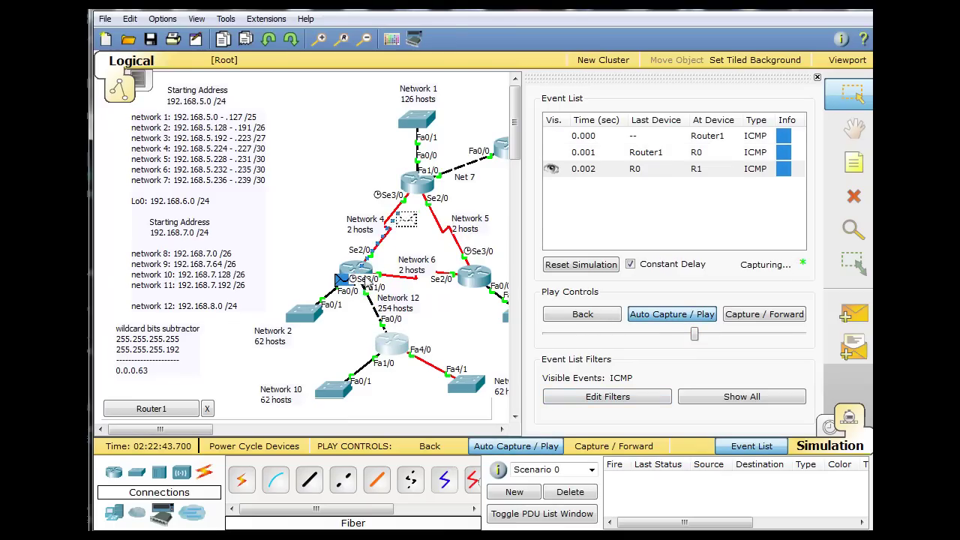
mouse_move(418, 215)
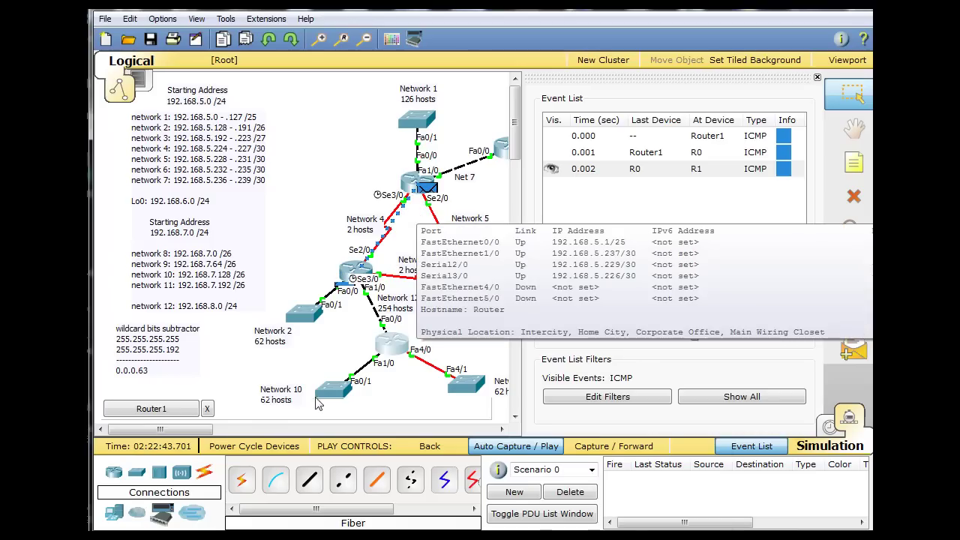
left_click_drag(207, 435, 237, 435)
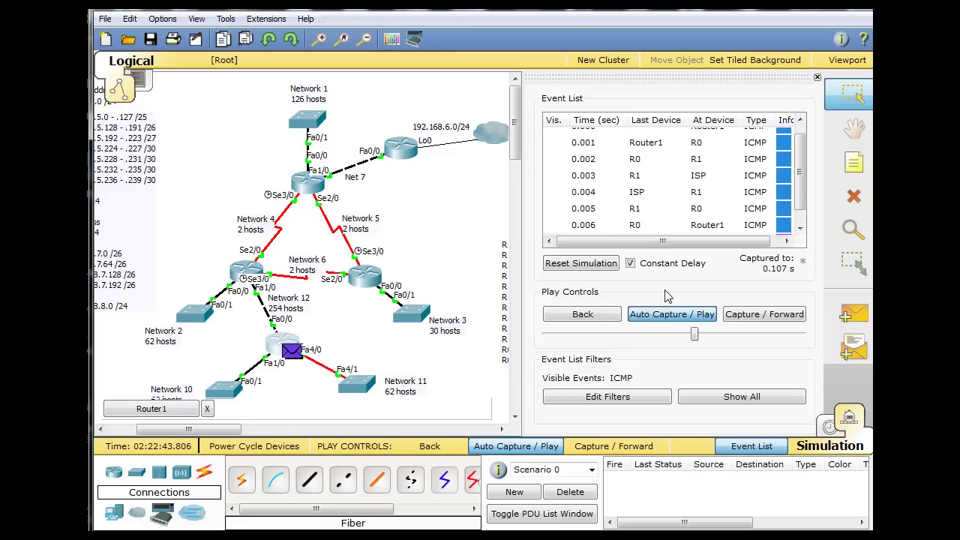
- Reset the simulation and ping 192.168.7.33 from Router1 using the recalled command
left_click(605, 264)
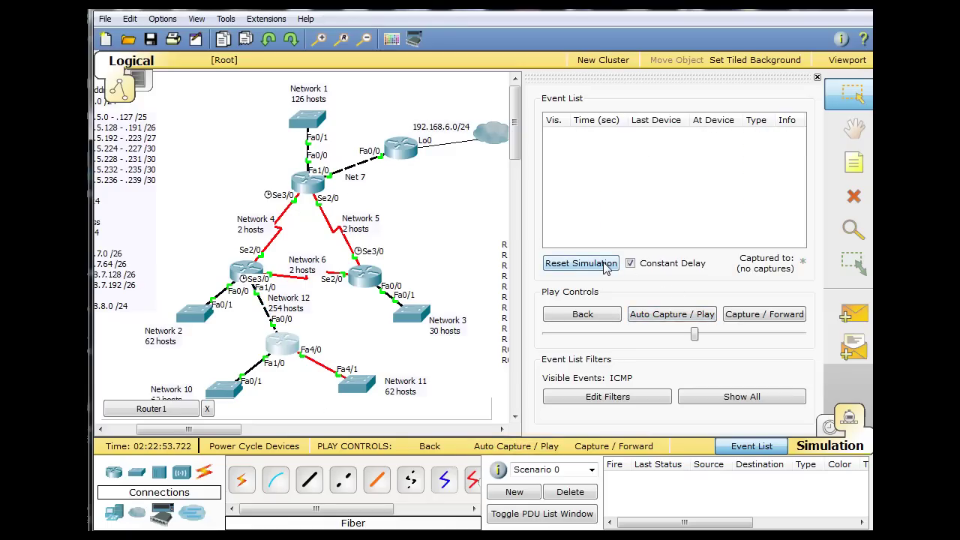
left_click(282, 344)
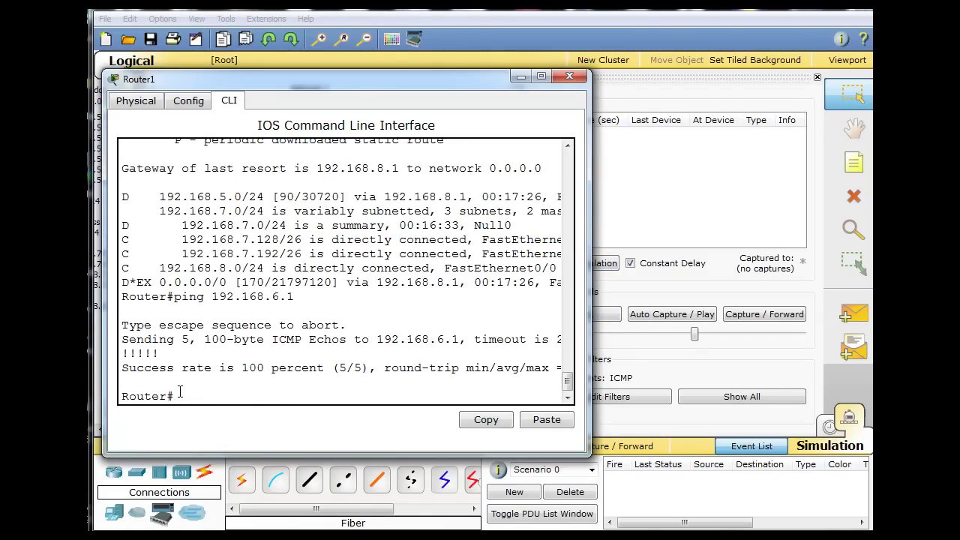
key("Up")
key("Right")
key("Return")
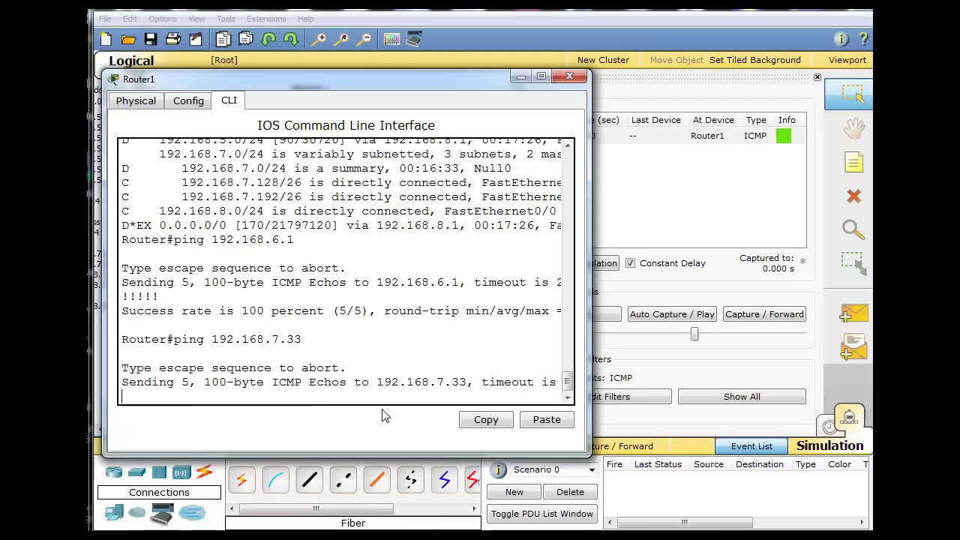
left_click(517, 81)
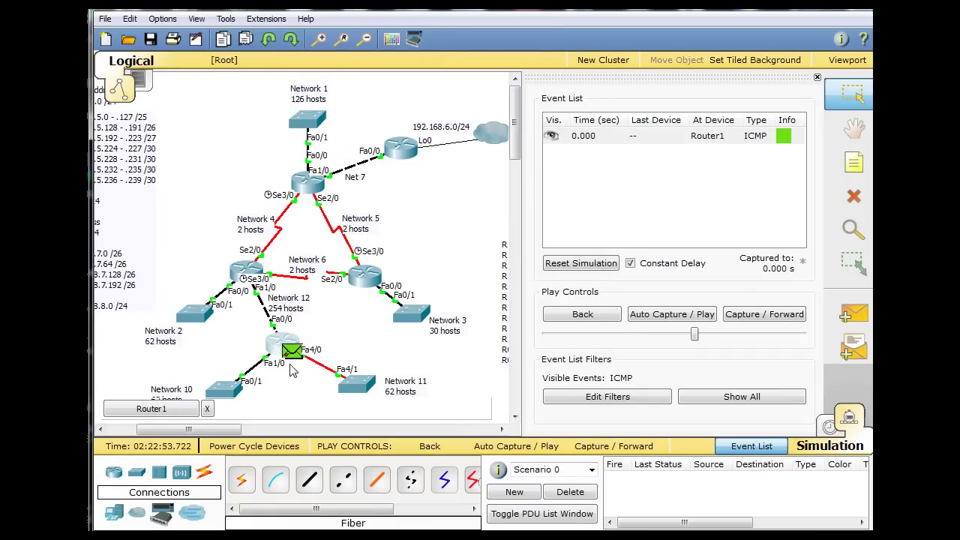
- Auto-play the failing 192.168.7.33 ping until the buffer fills, then clear the event list
left_click(684, 313)
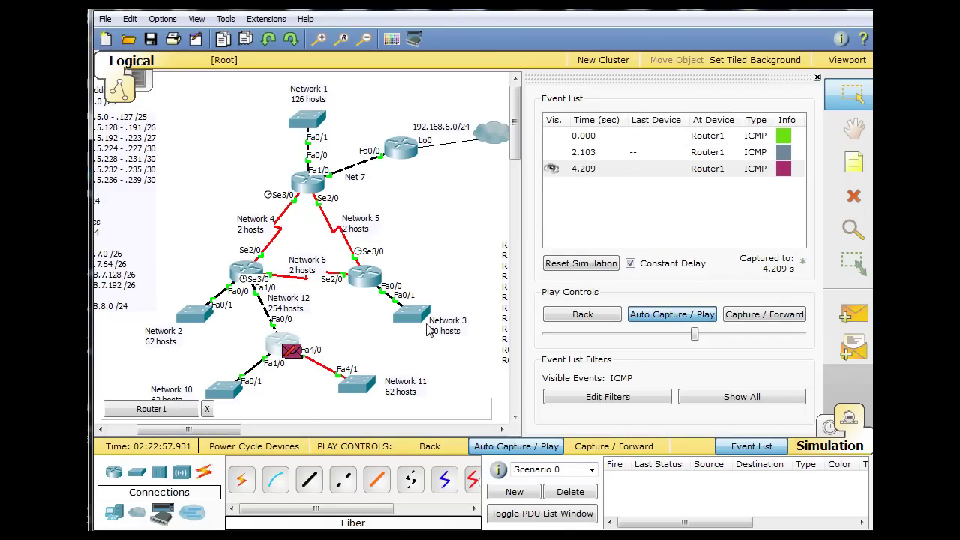
mouse_move(304, 379)
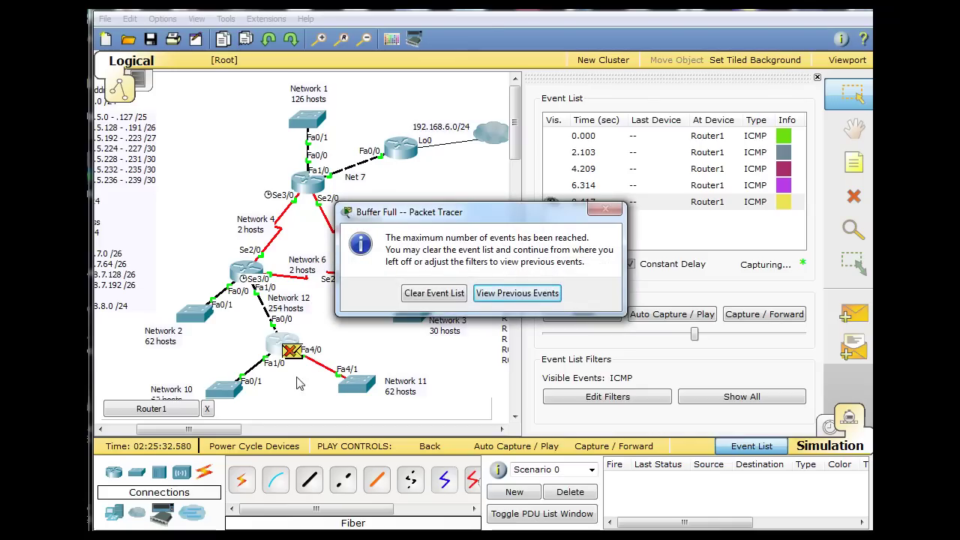
left_click(434, 294)
left_click_drag(289, 345, 300, 330)
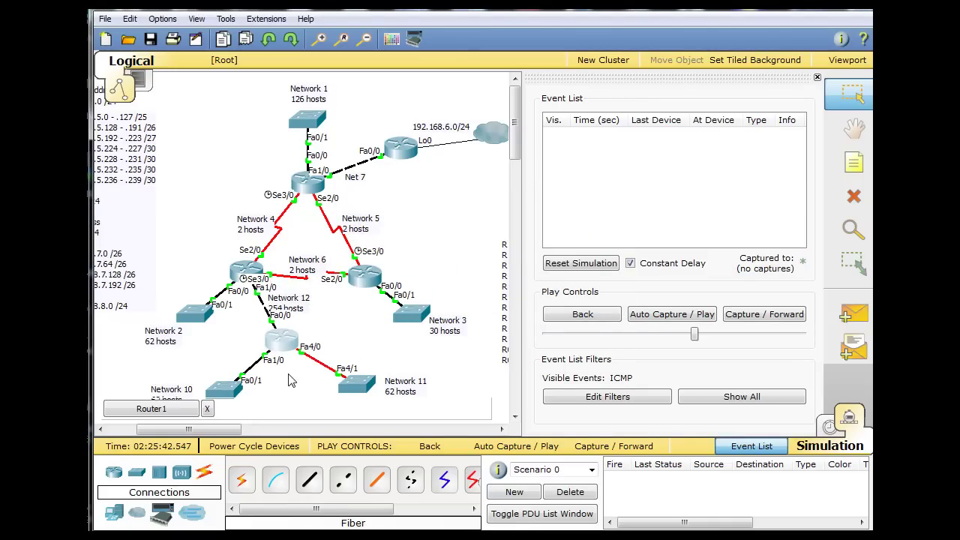
- Close Router1's console, reset the simulation, and return to realtime mode
left_click(295, 376)
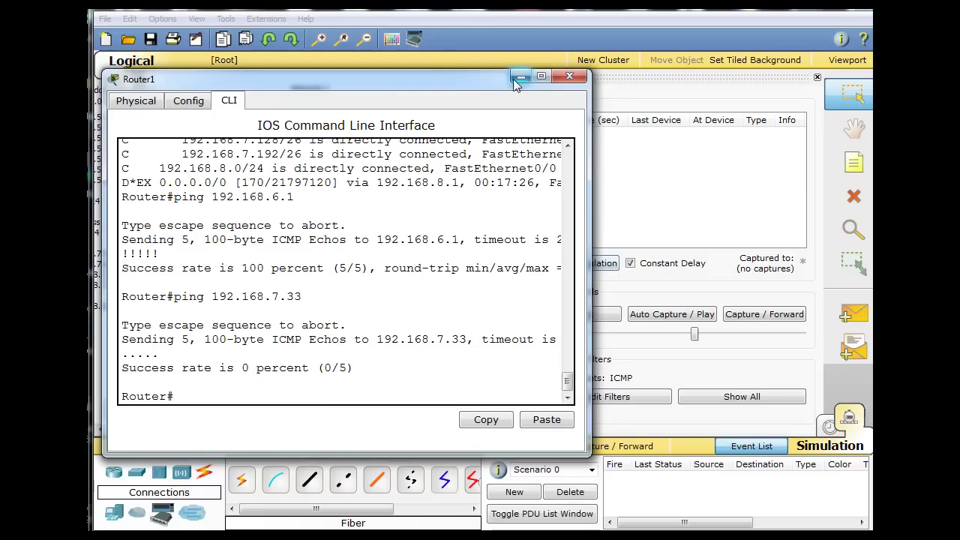
left_click(576, 77)
left_click(589, 265)
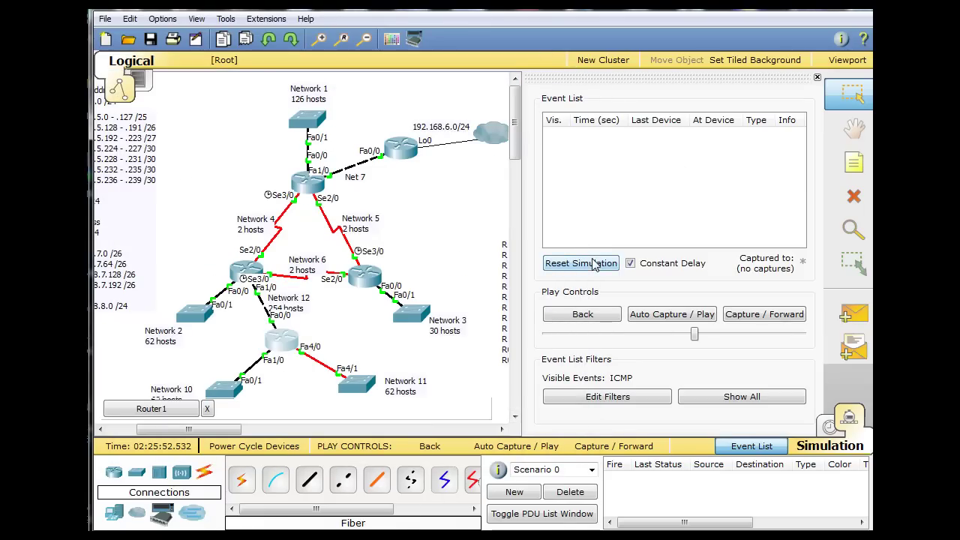
left_click(829, 428)
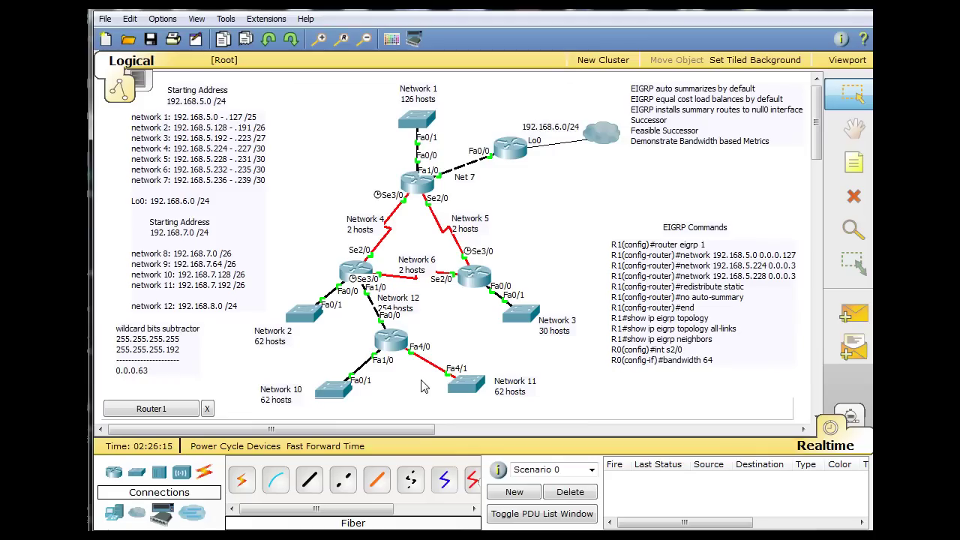
- On Router1, enter conf t, router eigrp 1, and no auto-summary
left_click(392, 341)
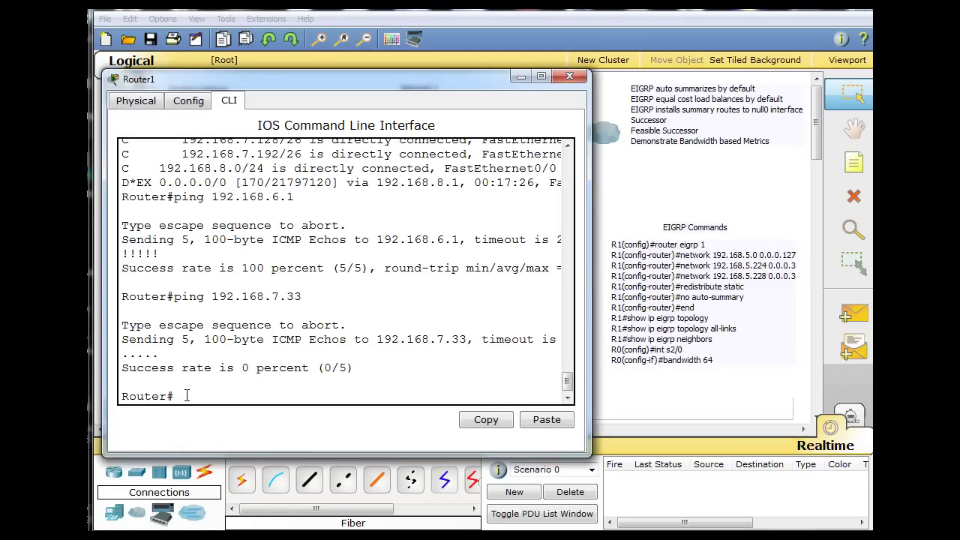
type("conf t")
key("Return")
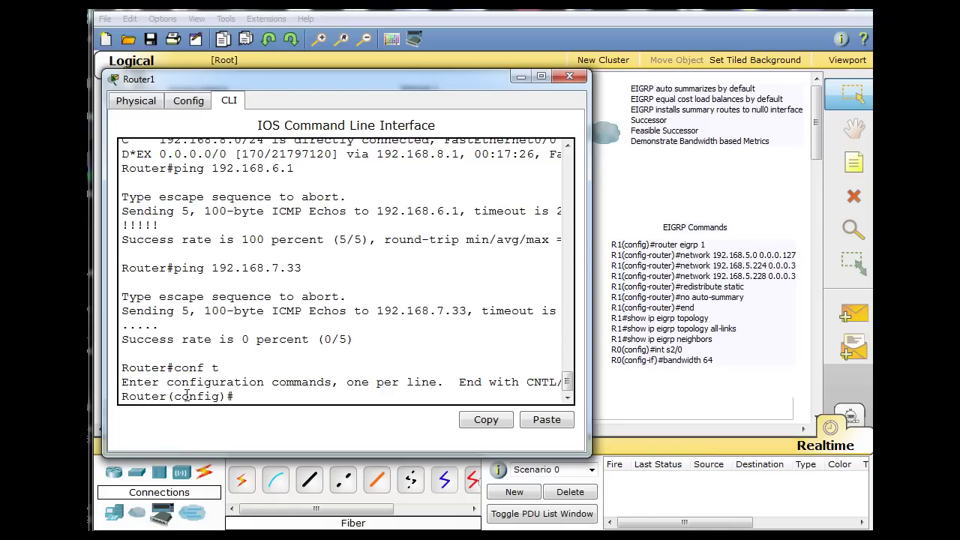
type("router eigrp 1")
key("Return")
left_click_drag(322, 80, 393, 69)
type("no auto-summary")
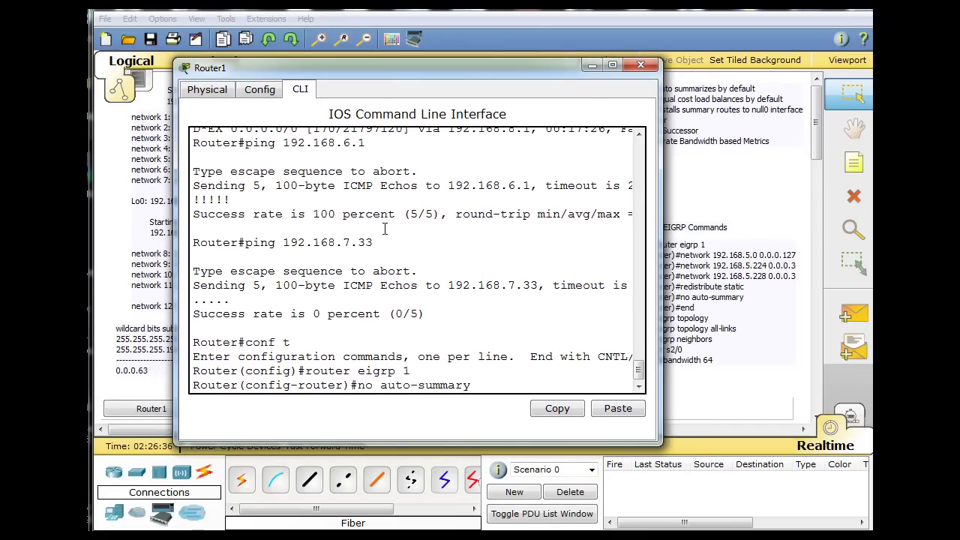
key("Return")
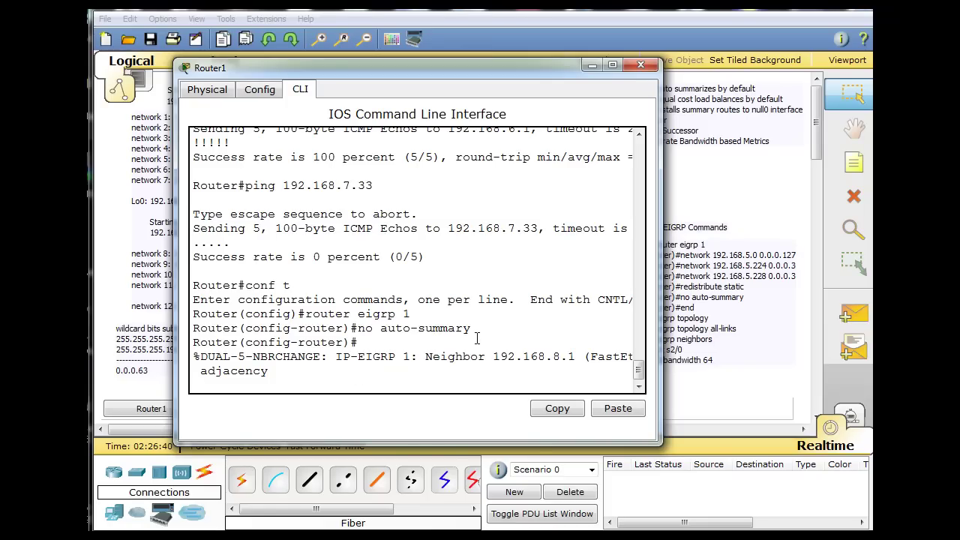
- Leave configuration mode with Ctrl+Z and display Router1's routing table
key("Return")
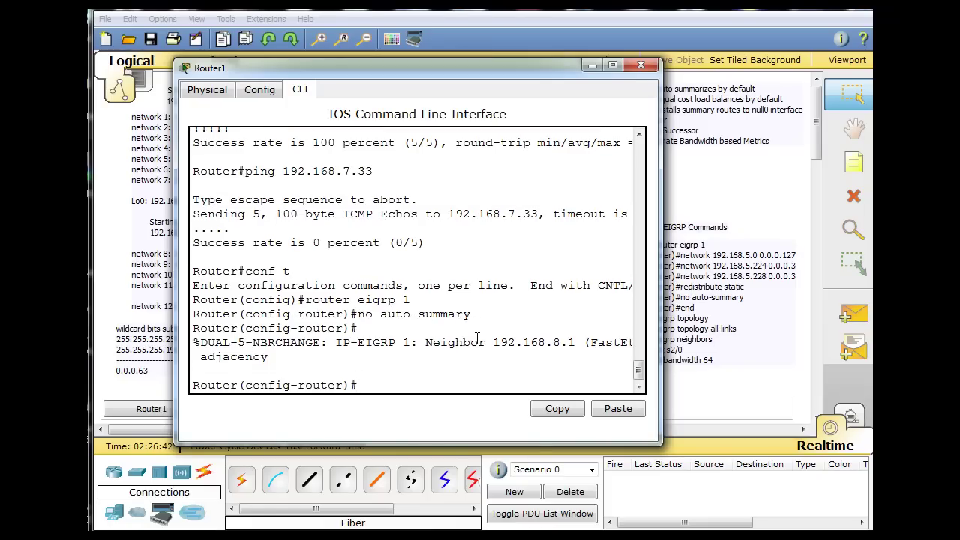
key("ctrl+z")
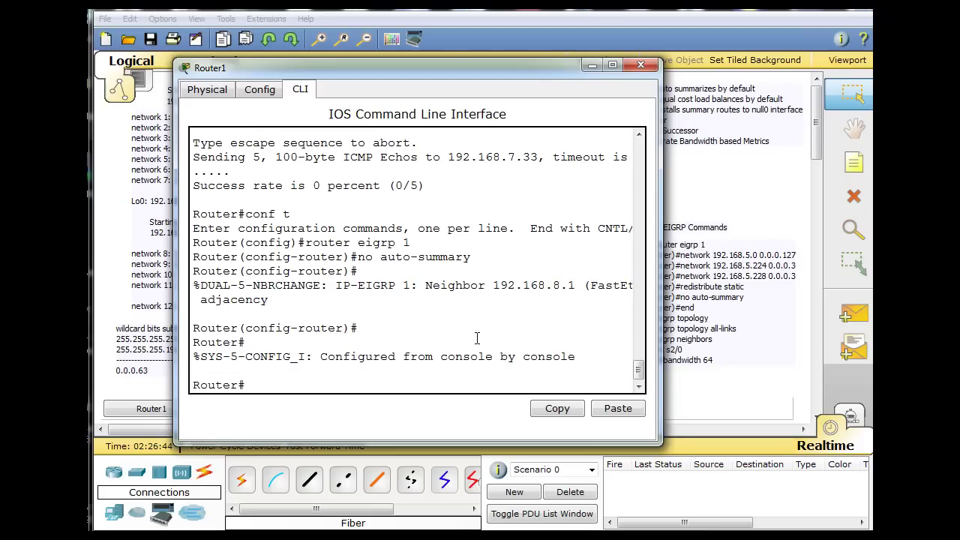
type("ping 192.168.7.33")
key("Up")
key("Up")
key("Return")
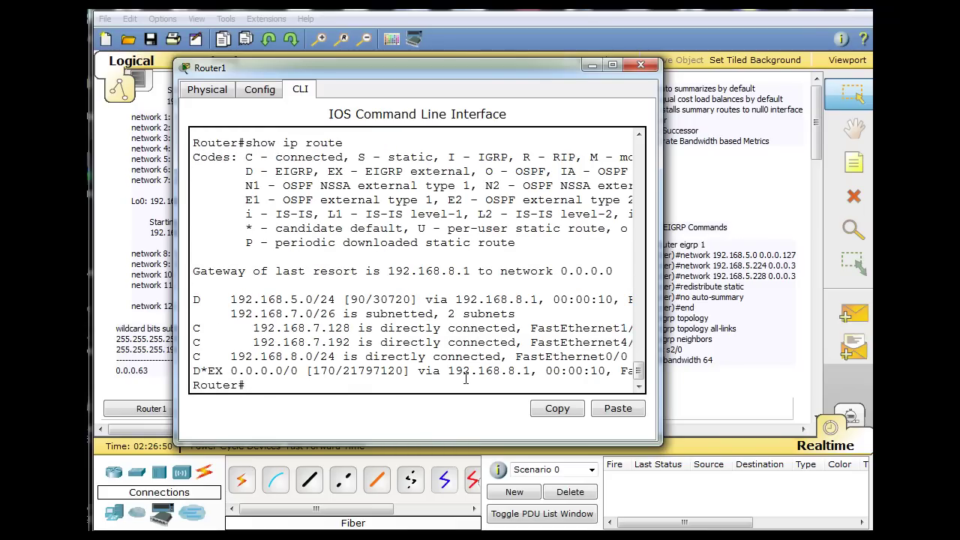
- Widen the console, highlight the 192.168.7.x routes, and recall ping 192.168.7.33
left_click_drag(659, 385, 795, 384)
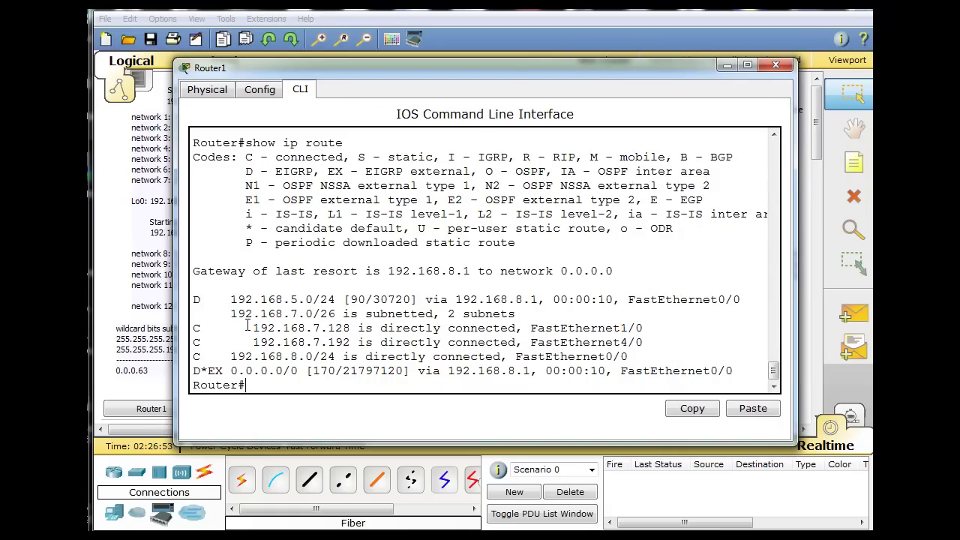
left_click_drag(232, 314, 613, 320)
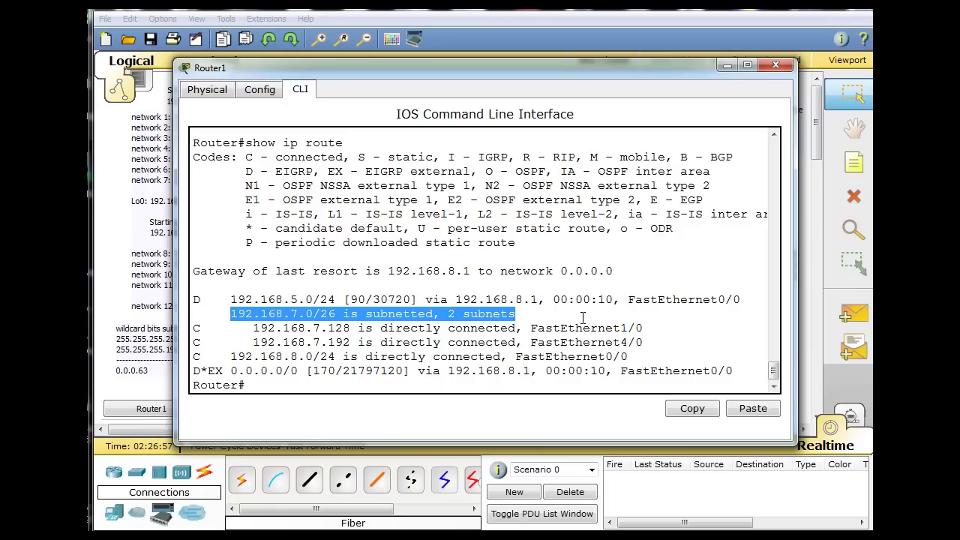
left_click_drag(246, 328, 644, 343)
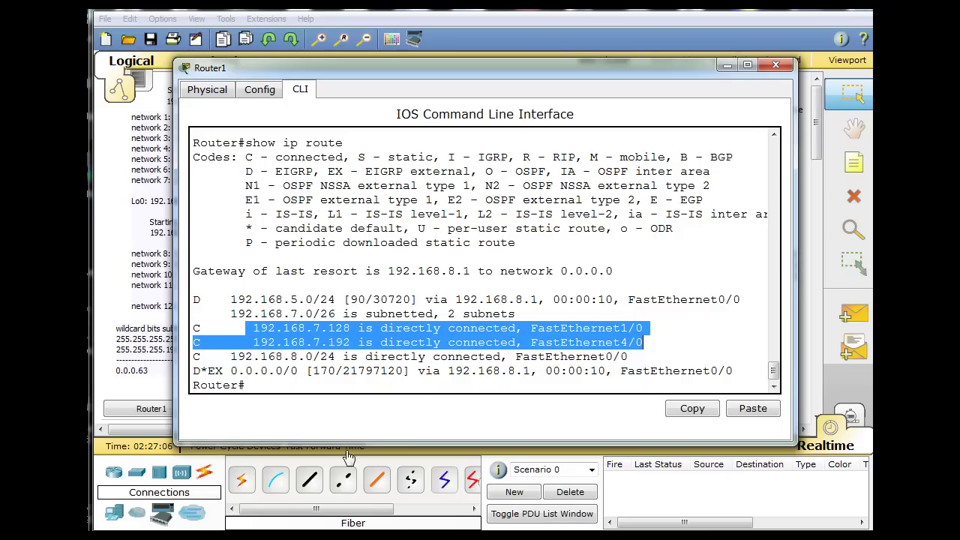
left_click(293, 405)
key("Up")
key("Up")
key("Up")
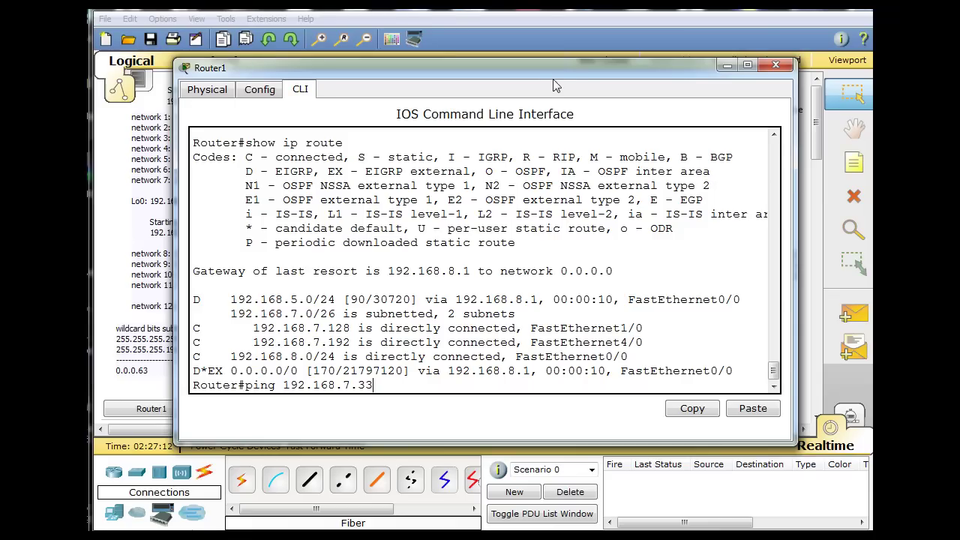
left_click_drag(568, 75, 480, 75)
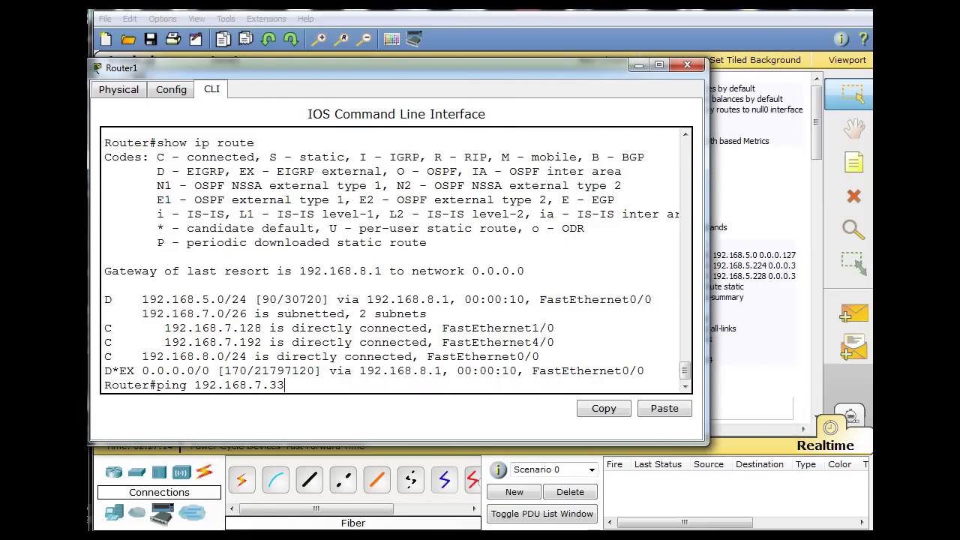
- Switch to simulation mode and run the ping to 192.168.7.33 from Router1
left_click(855, 416)
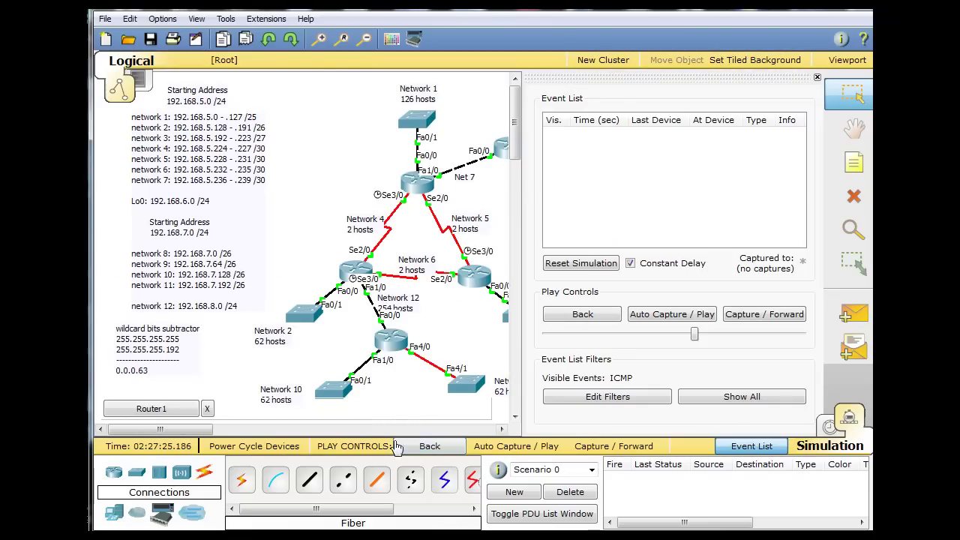
left_click_drag(194, 428, 225, 428)
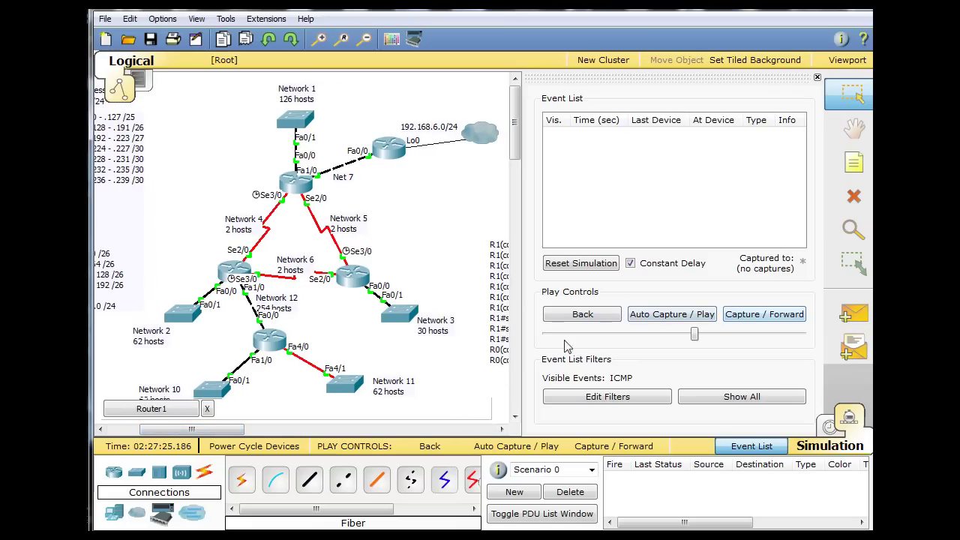
left_click(272, 344)
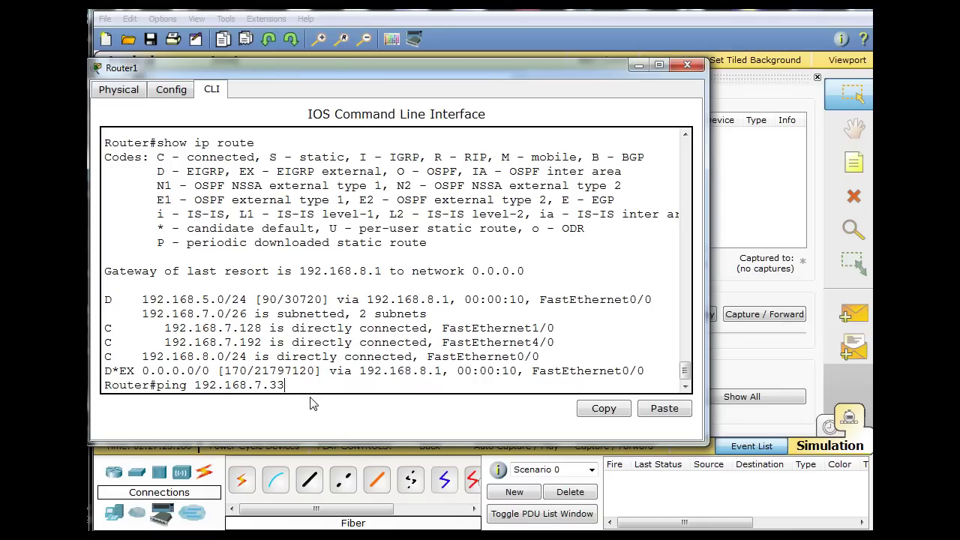
key("Return")
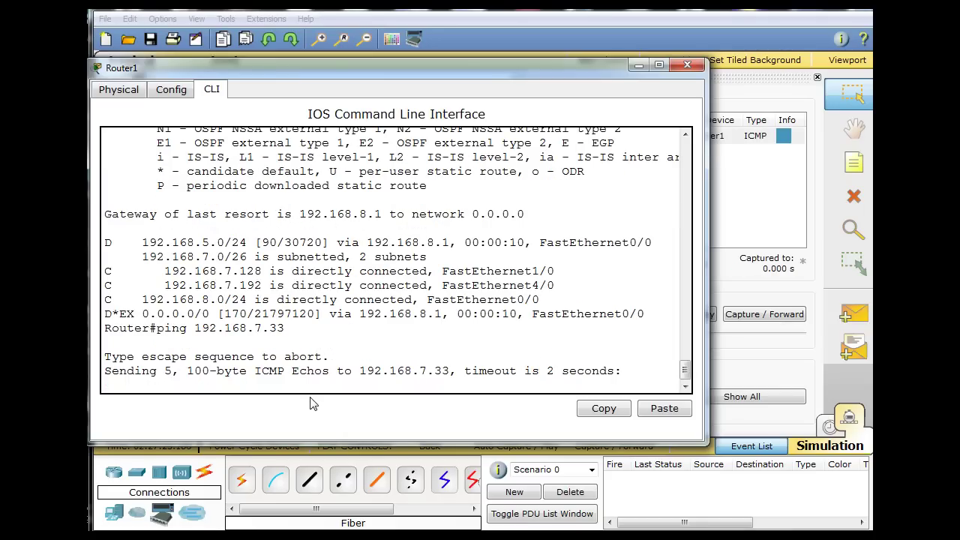
left_click(639, 66)
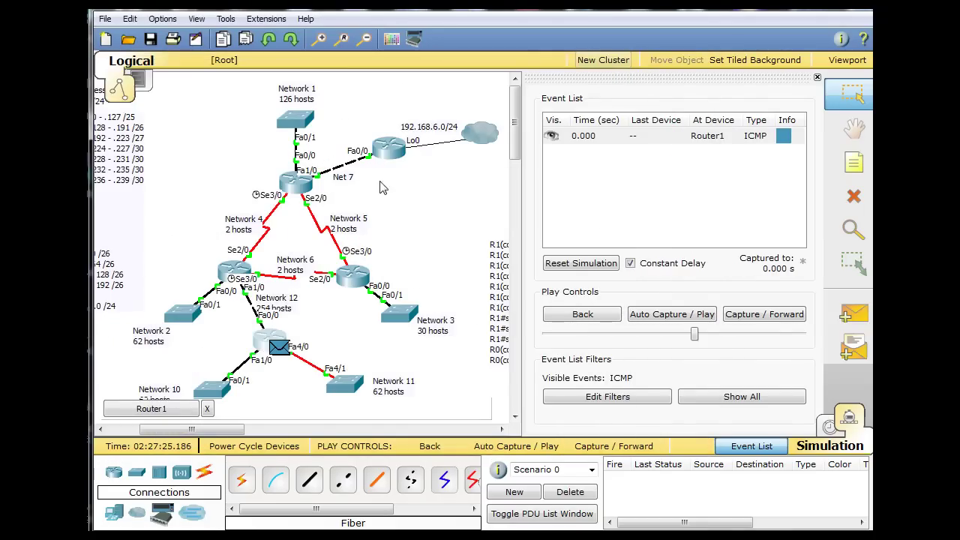
- Auto-play the ping's trace through R0, R1 and ISP, then reset the simulation
left_click(682, 316)
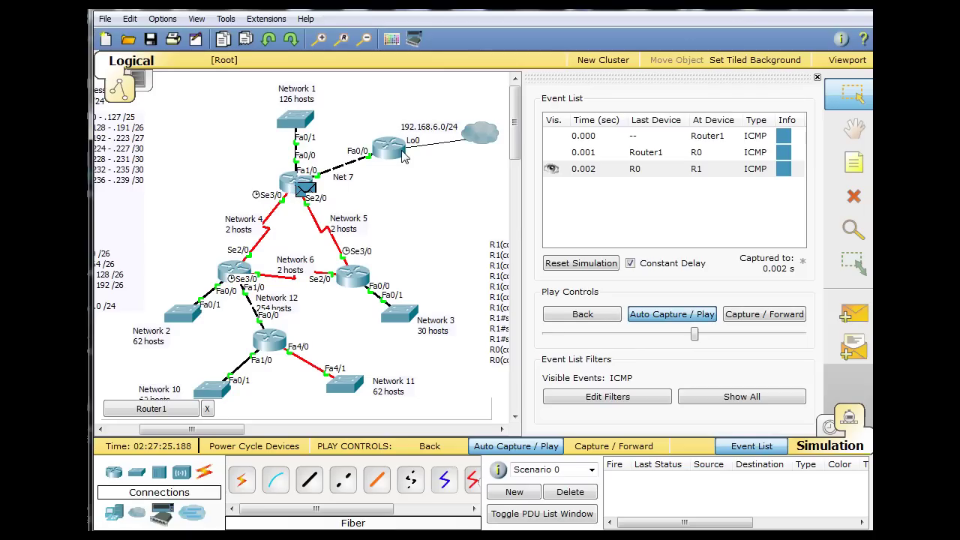
mouse_move(404, 155)
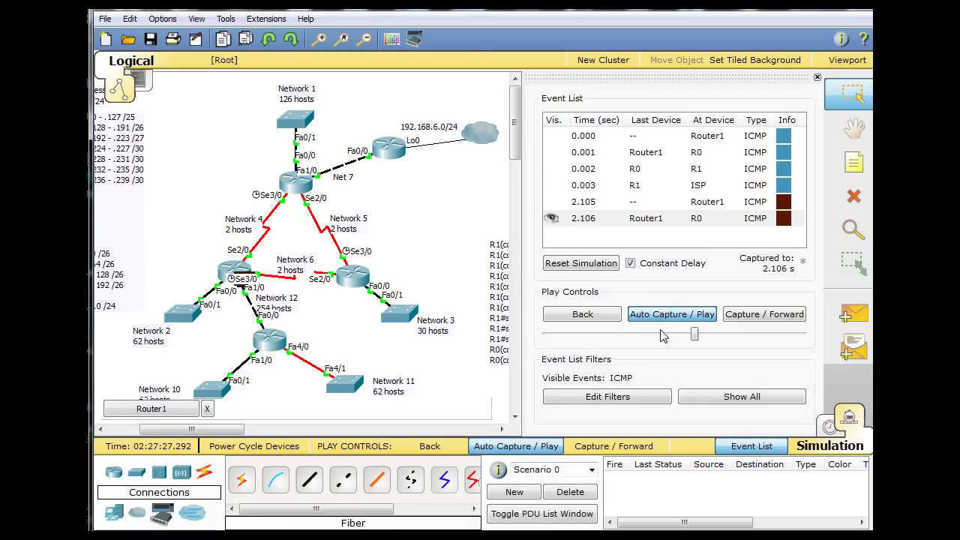
left_click(580, 263)
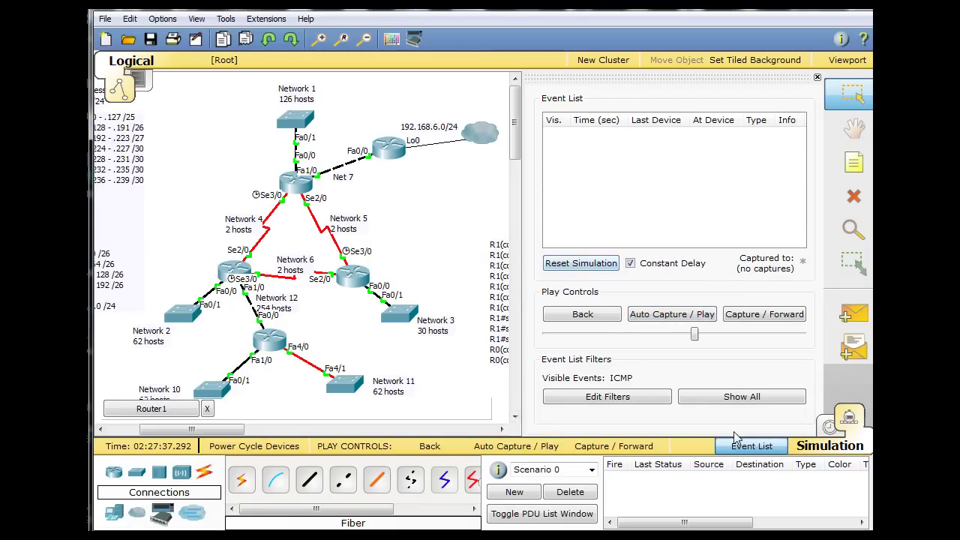